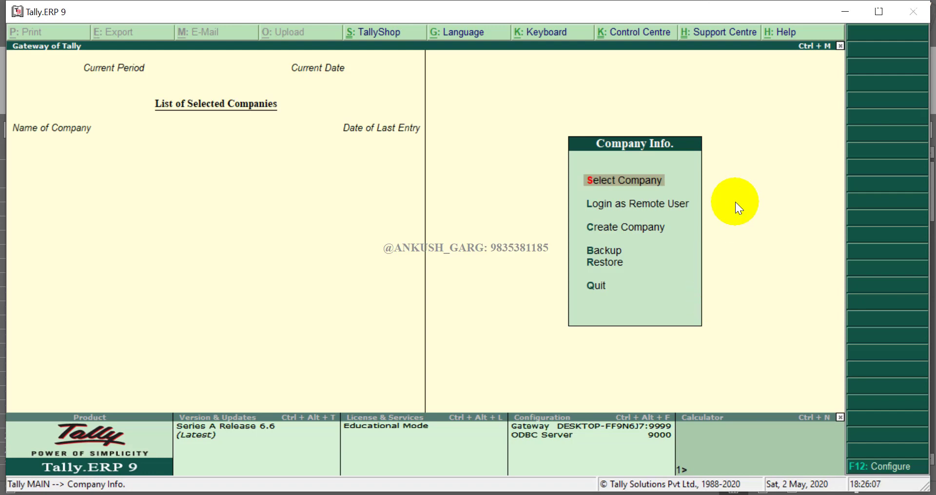
# - Load the company Garg Pvt Ltd. from the list of available companies
pyautogui.press('Return')
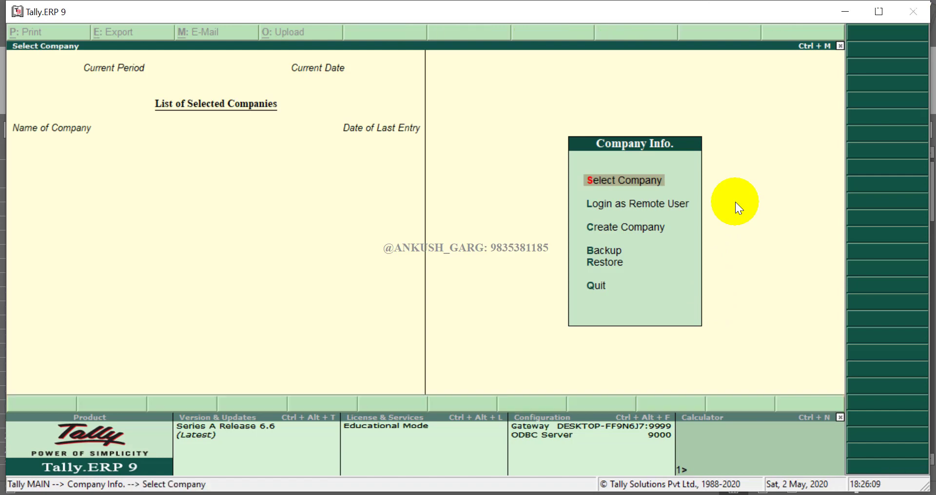
pyautogui.press('Down')
pyautogui.press('Down')
pyautogui.press('Return')
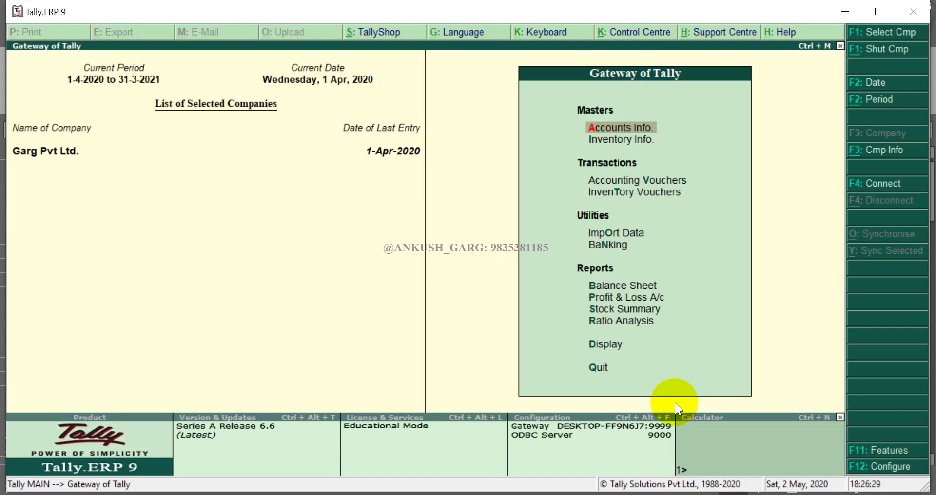
# - Open the Display Menu of reports for Garg Pvt Ltd
pyautogui.press('Down')
pyautogui.press('Down')
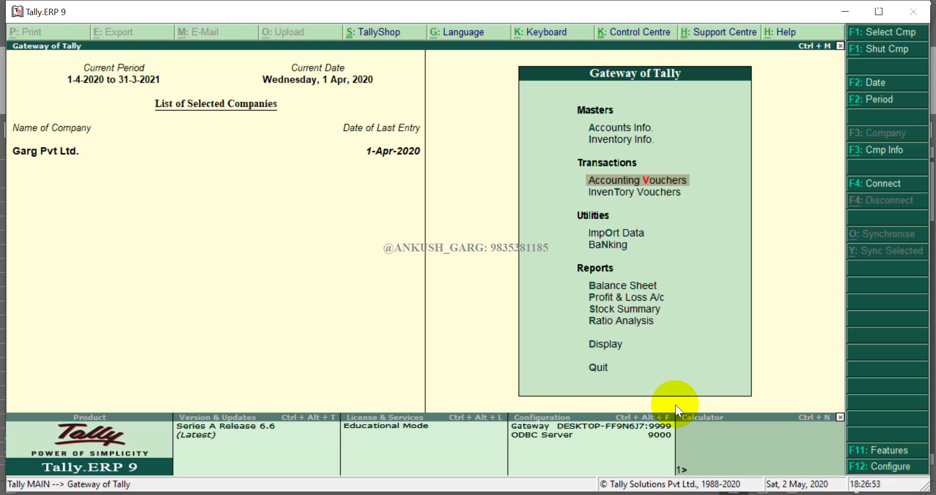
pyautogui.press('Down')
pyautogui.press('Down')
pyautogui.press('Down')
pyautogui.press('Down')
pyautogui.press('Down')
pyautogui.press('Down')
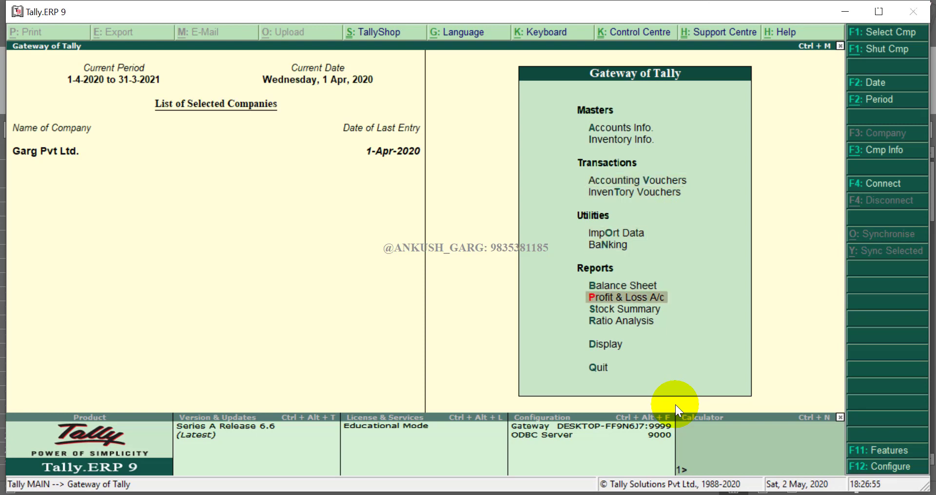
pyautogui.press('Down')
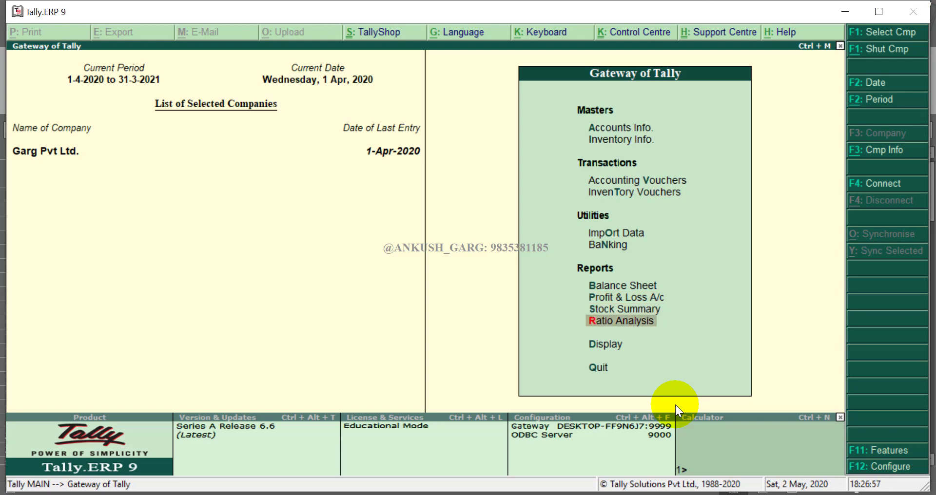
pyautogui.press('Down')
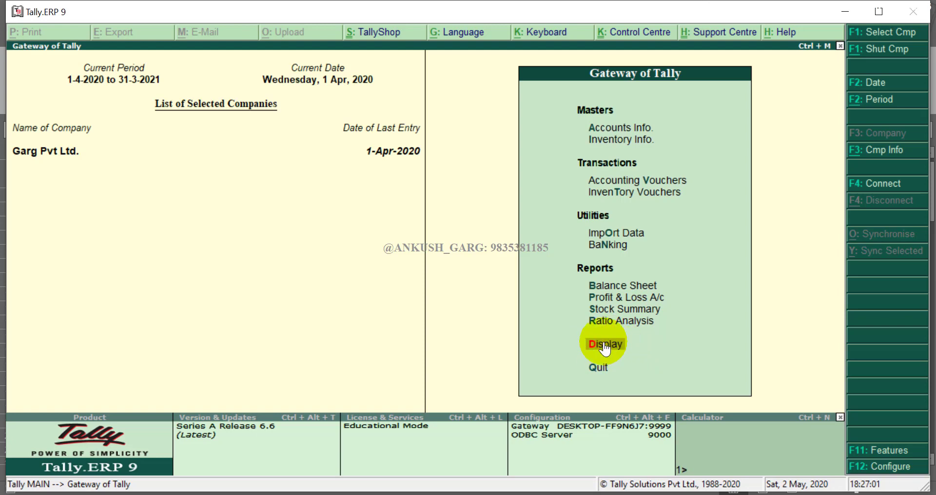
pyautogui.click(640, 355)
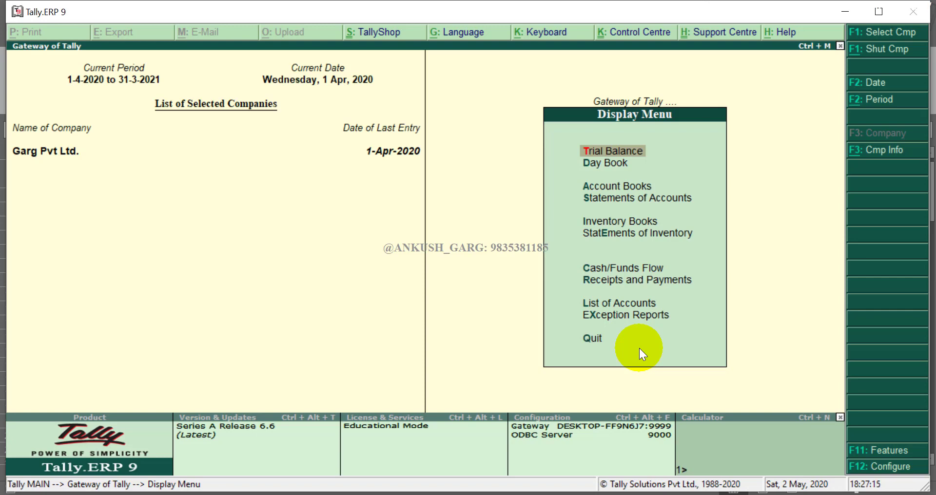
# - Open the Day Book report to list the company's vouchers
pyautogui.press('Down')
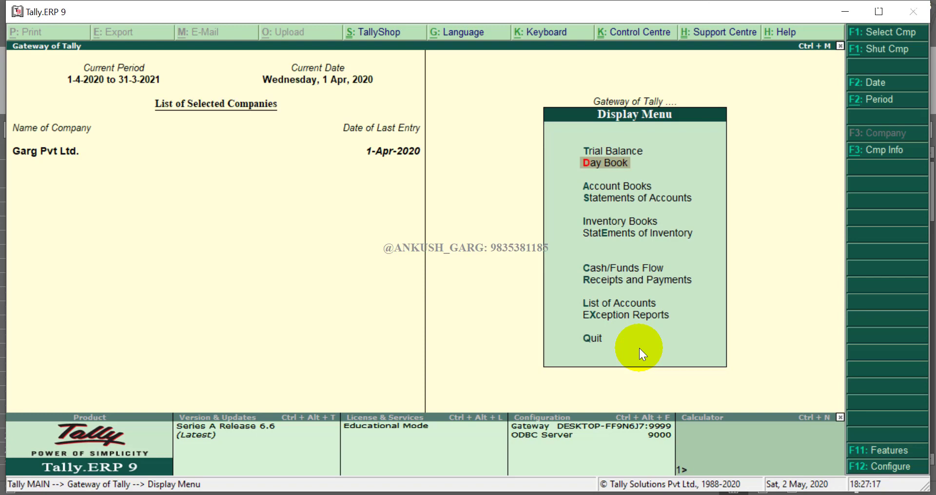
pyautogui.press('Down')
pyautogui.press('Down')
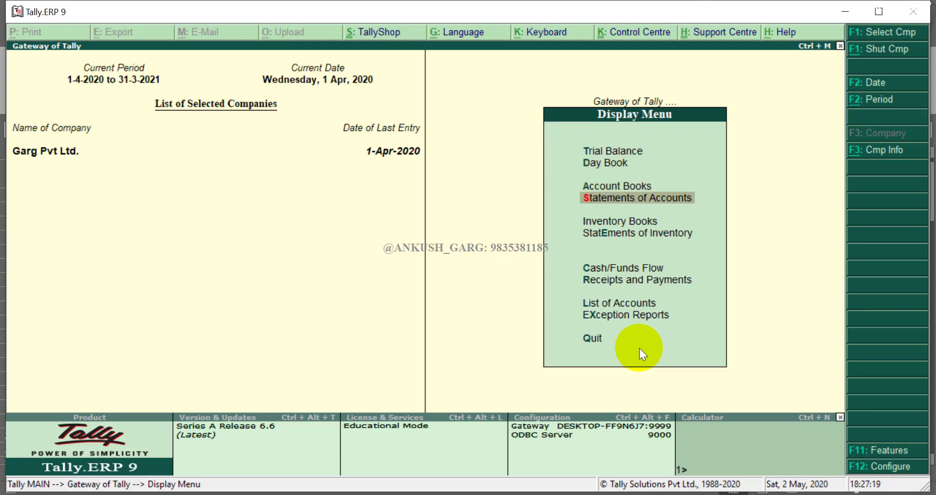
pyautogui.press('Down')
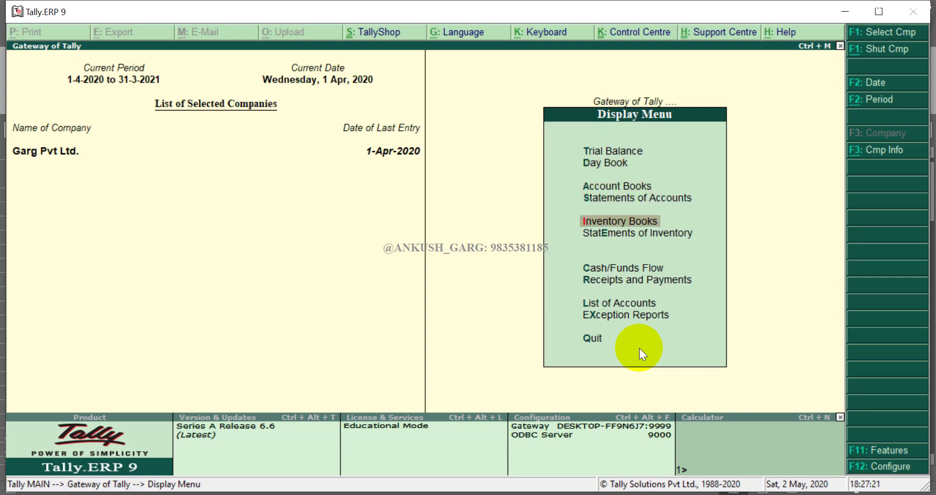
pyautogui.press('Up')
pyautogui.press('Up')
pyautogui.press('Up')
pyautogui.press('Up')
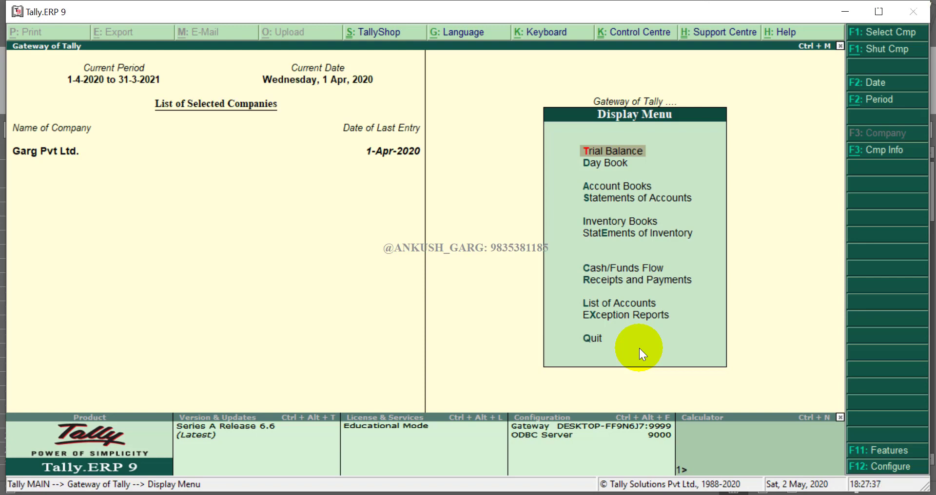
pyautogui.press('Down')
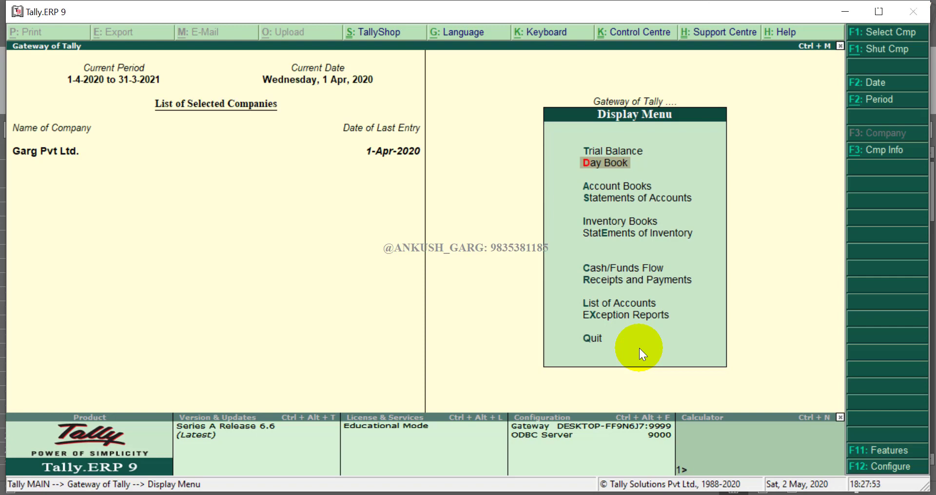
pyautogui.press('Return')
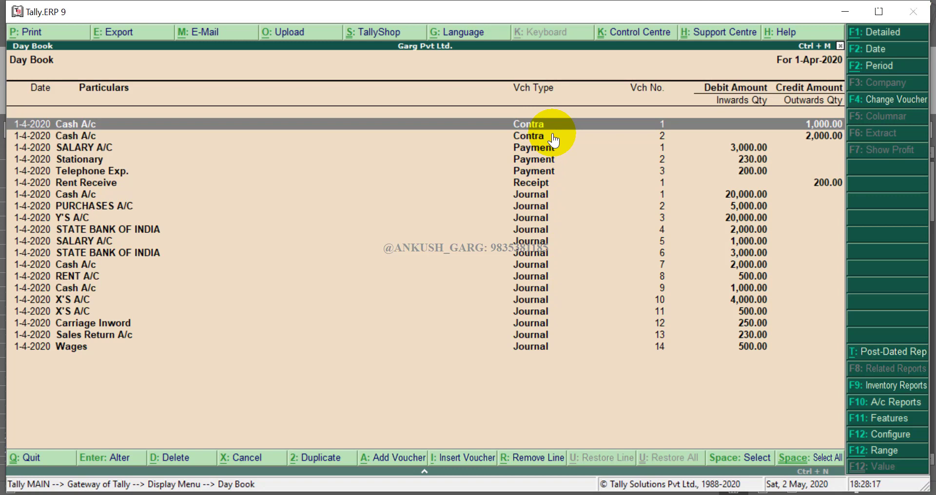
# - Restrict the Day Book to vouchers of type Contra
pyautogui.press('F4')
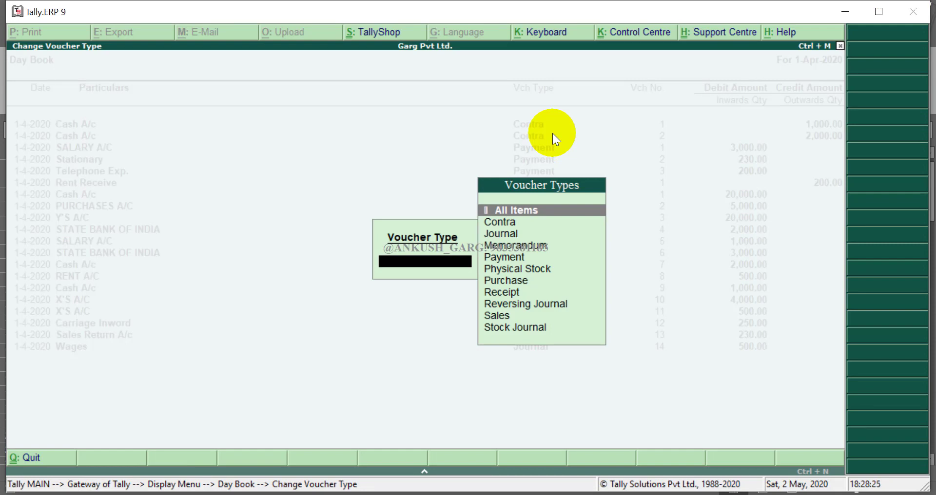
pyautogui.press('Down')
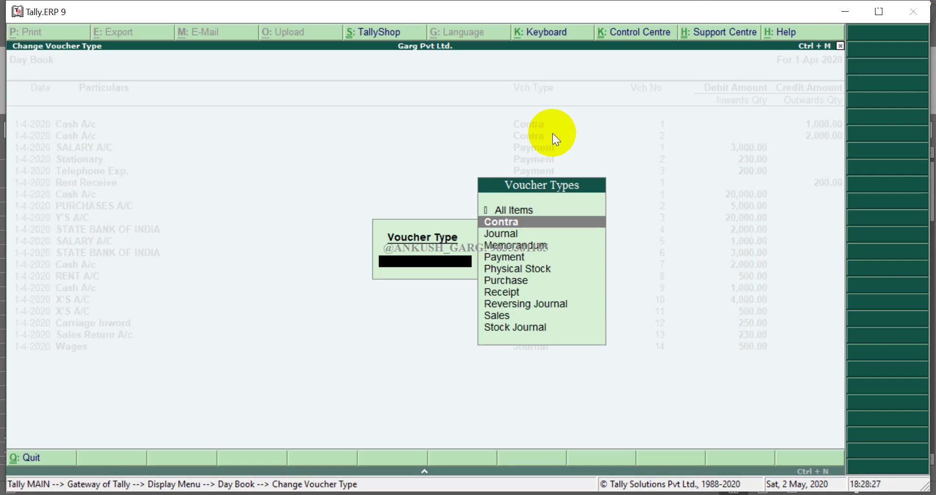
pyautogui.press('Return')
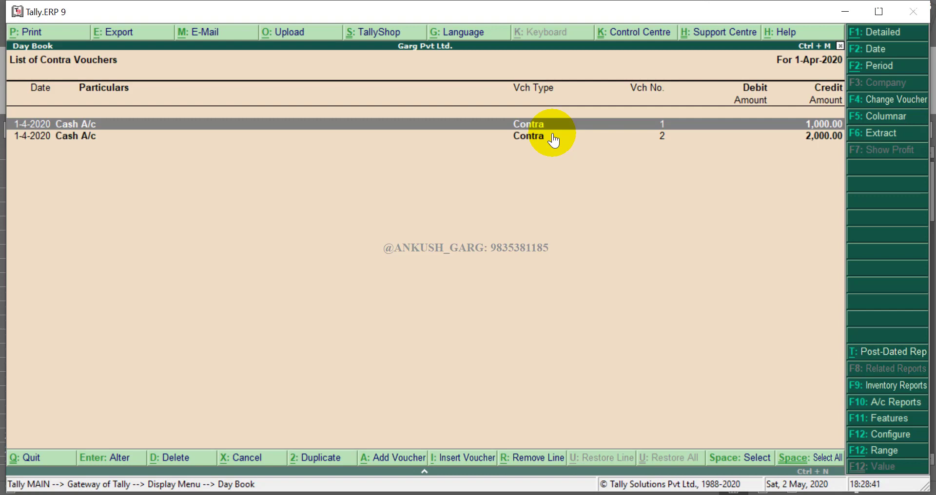
# - Change the Day Book's voucher type to Journal to view only the journal vouchers
pyautogui.press('F4')
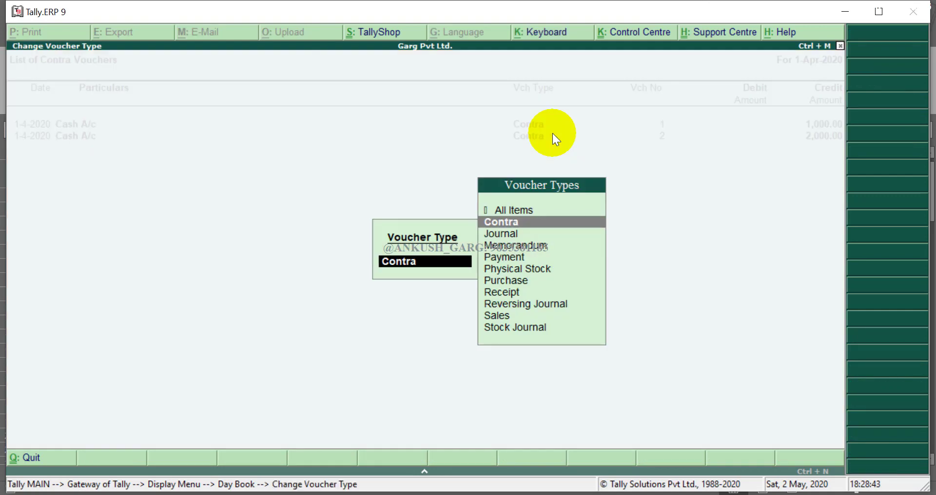
pyautogui.press('Down')
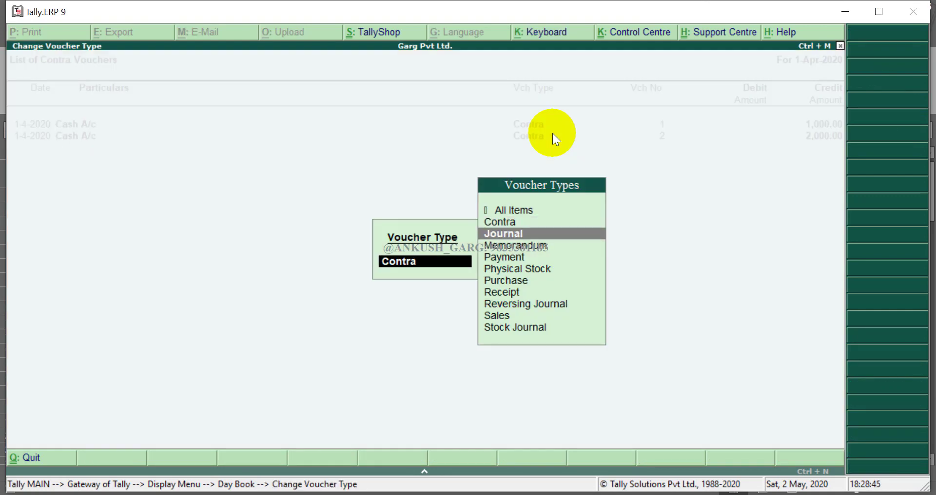
pyautogui.press('Return')
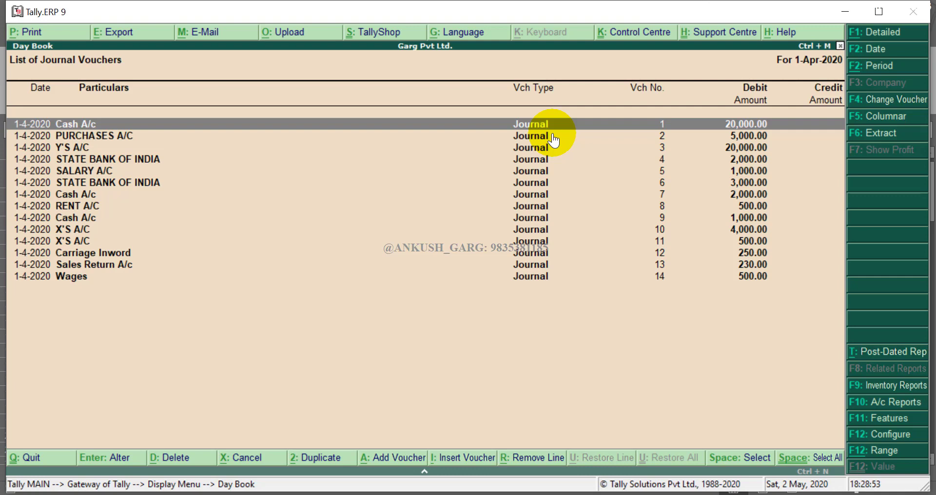
pyautogui.press('F4')
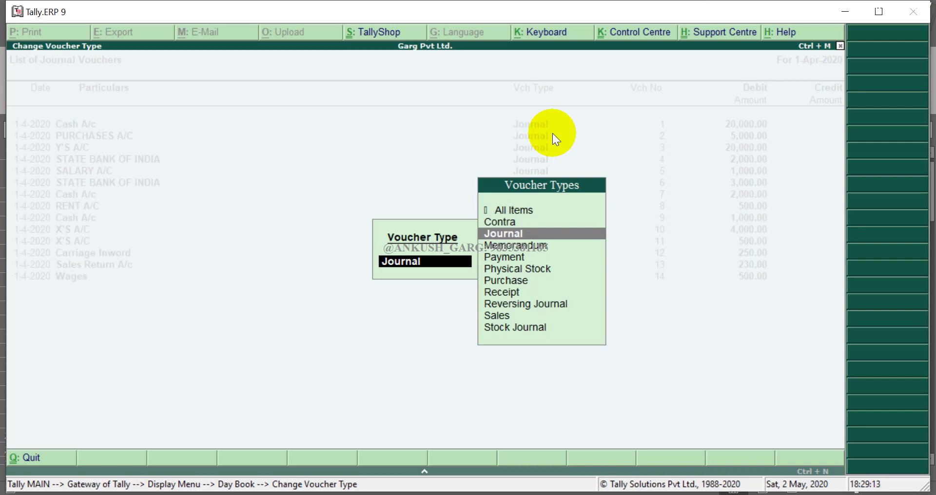
pyautogui.press('Return')
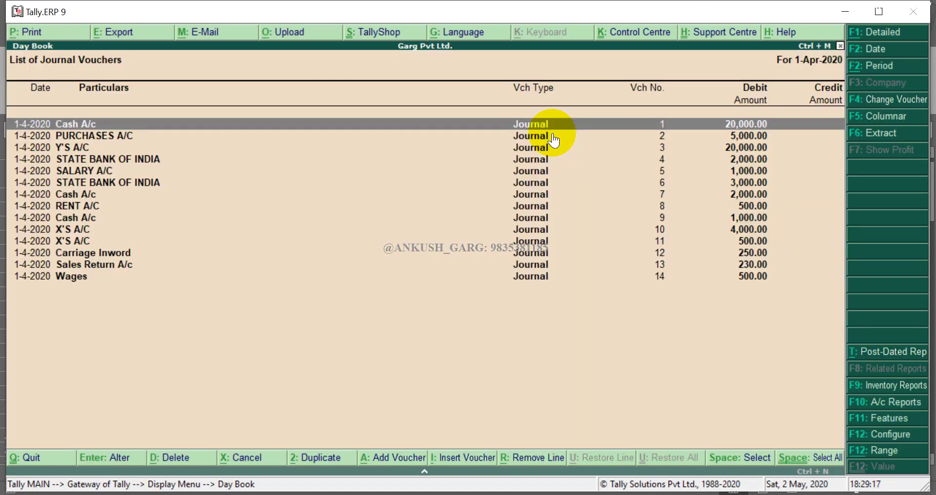
# - Set the Day Book's voucher type back to All Items
pyautogui.press('F4')
pyautogui.press('Up')
pyautogui.press('Up')
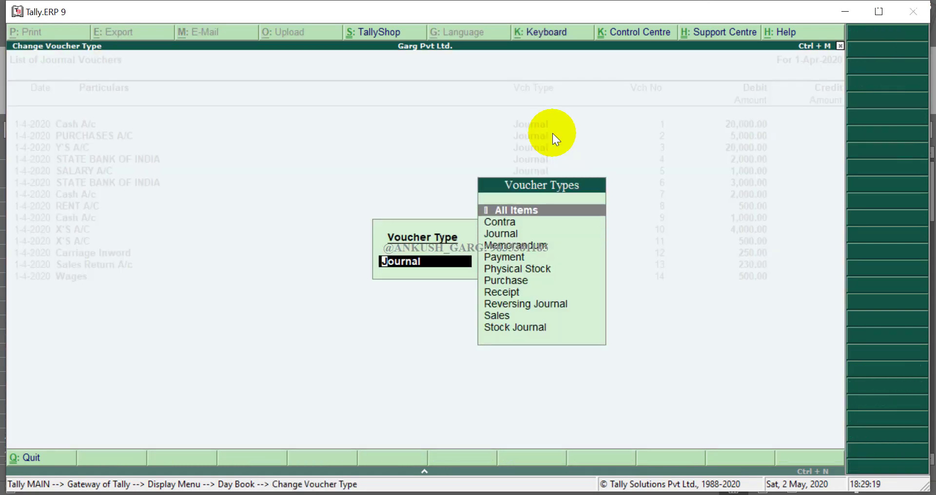
pyautogui.press('Return')
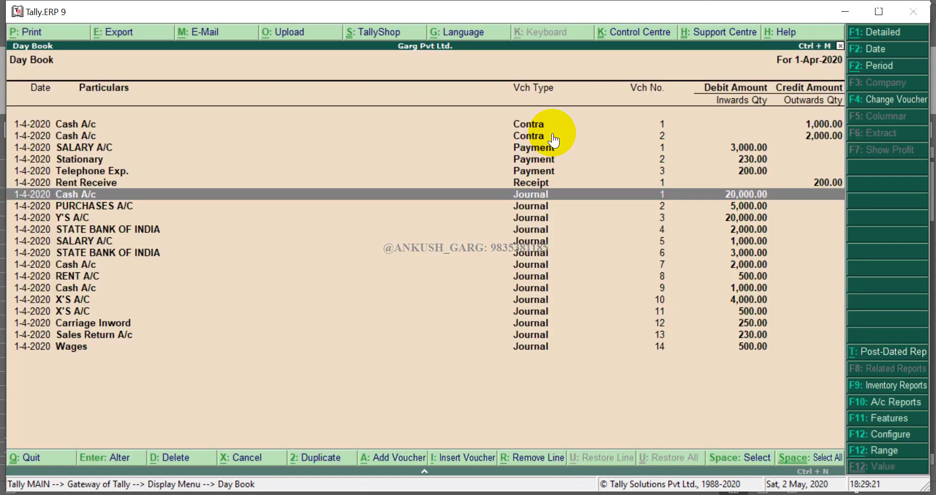
# - Look through the first Day Book entries, from the contra vouchers to the salary payment, and return to the first entry
pyautogui.press('Up')
pyautogui.press('Up')
pyautogui.press('Up')
pyautogui.press('Up')
pyautogui.press('Up')
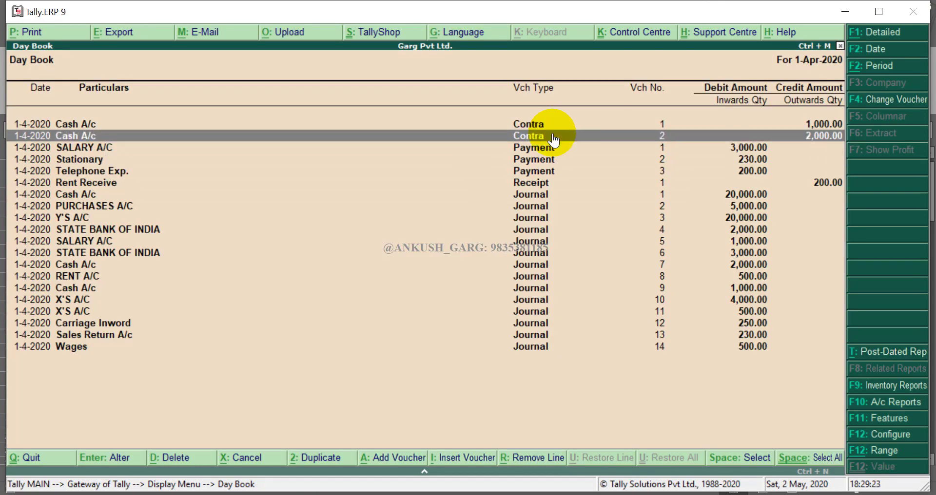
pyautogui.press('Up')
pyautogui.press('Down')
pyautogui.press('Down')
pyautogui.press('Down')
pyautogui.press('Up')
pyautogui.press('Up')
pyautogui.press('Up')
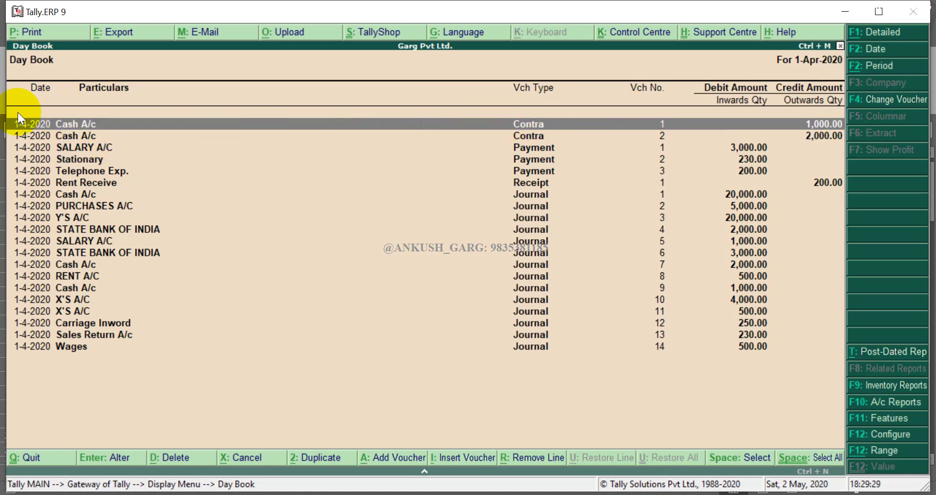
pyautogui.click(88, 134)
pyautogui.click(89, 146)
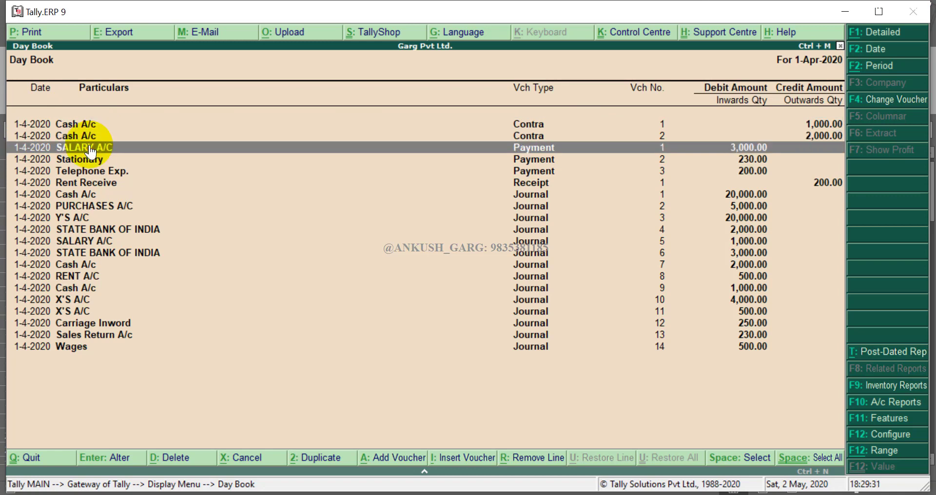
pyautogui.click(88, 125)
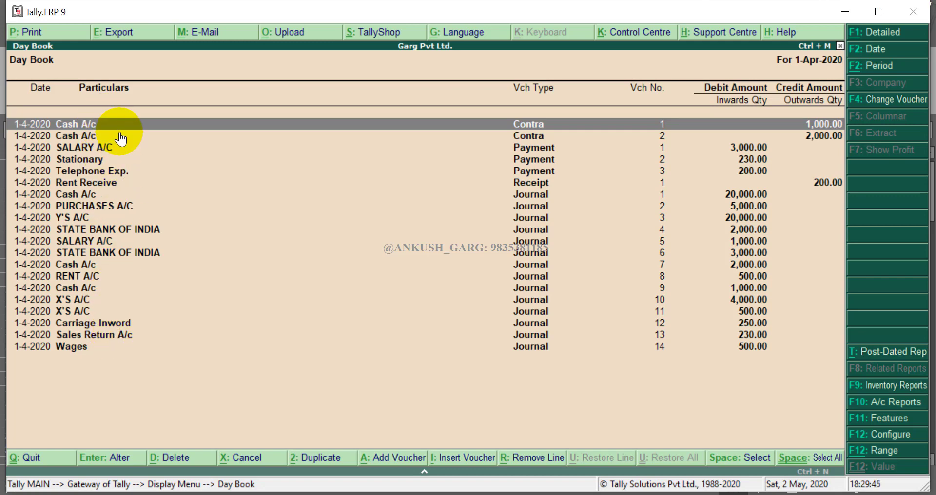
# - Expand the Day Book to its detailed format and go to the Stationary payment entry
pyautogui.hotkey('alt', 'F1')
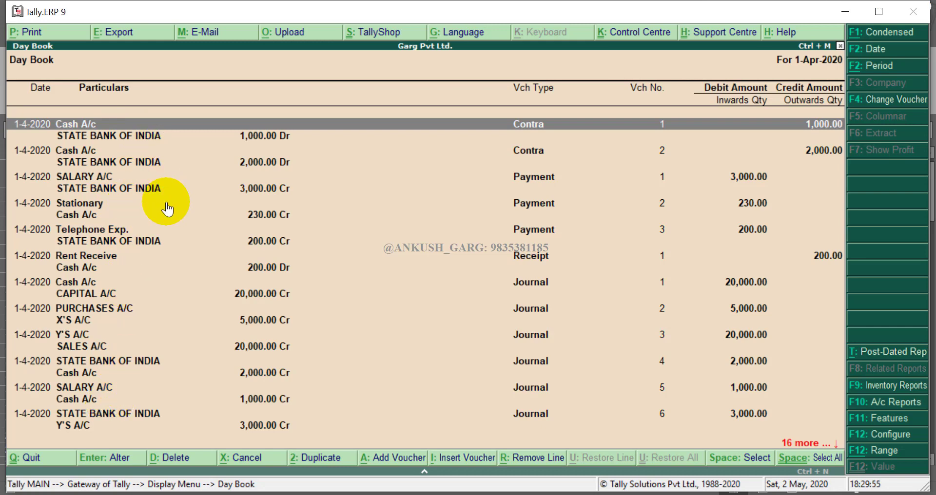
pyautogui.press('Down')
pyautogui.press('Down')
pyautogui.press('Down')
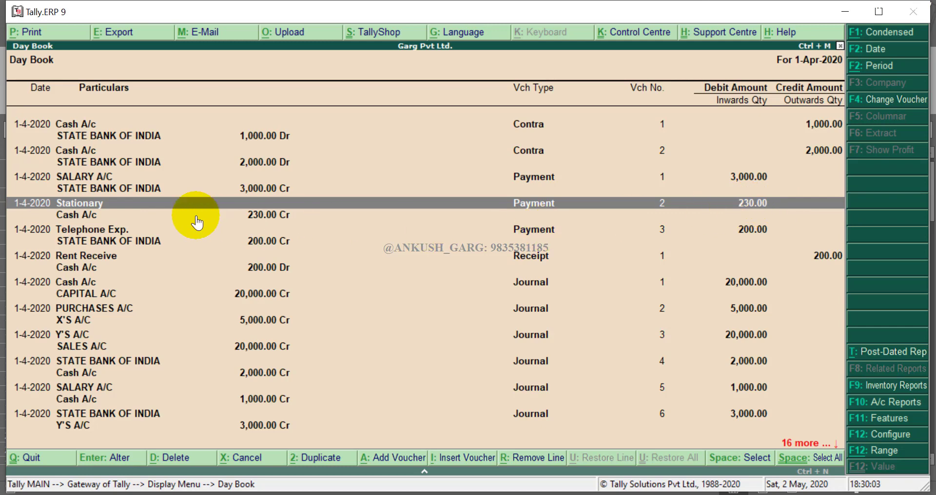
# - Alter the Stationary payment voucher by setting its debit amount to 320, and save the voucher
pyautogui.doubleClick(123, 213)
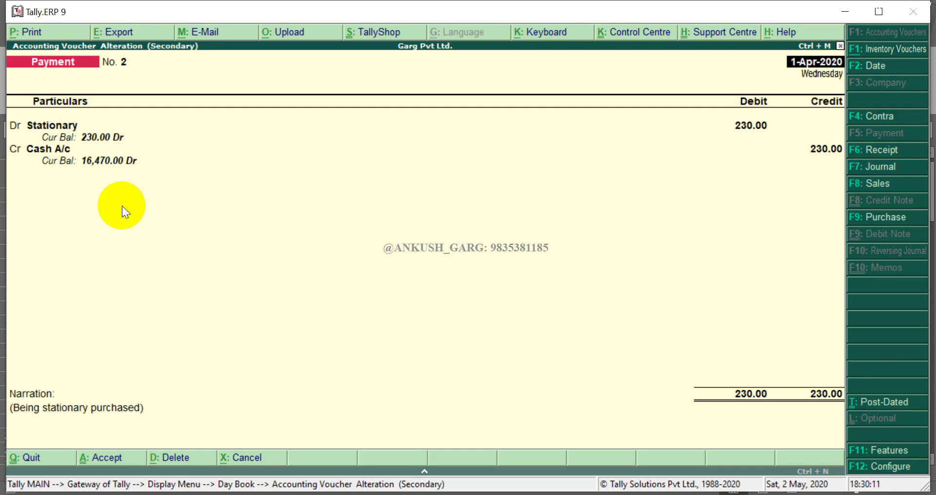
pyautogui.press('Return')
pyautogui.press('Return')
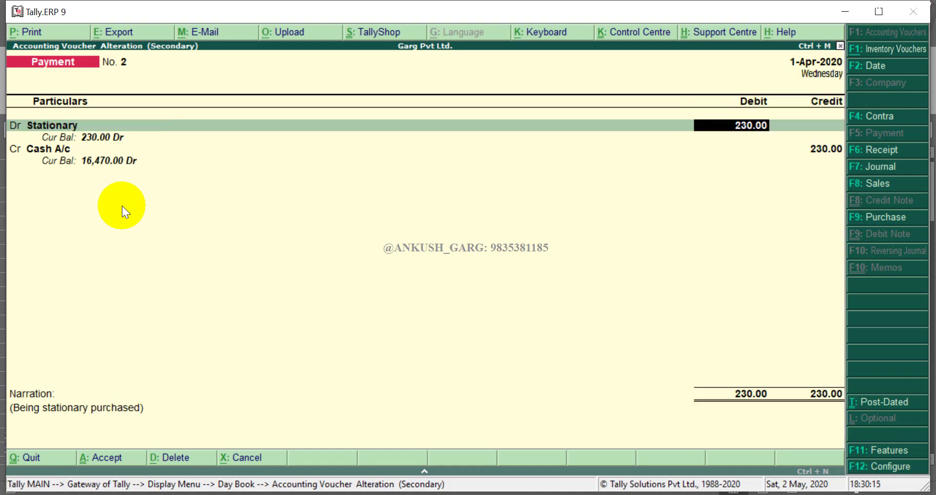
pyautogui.write('320')
pyautogui.press('Return')
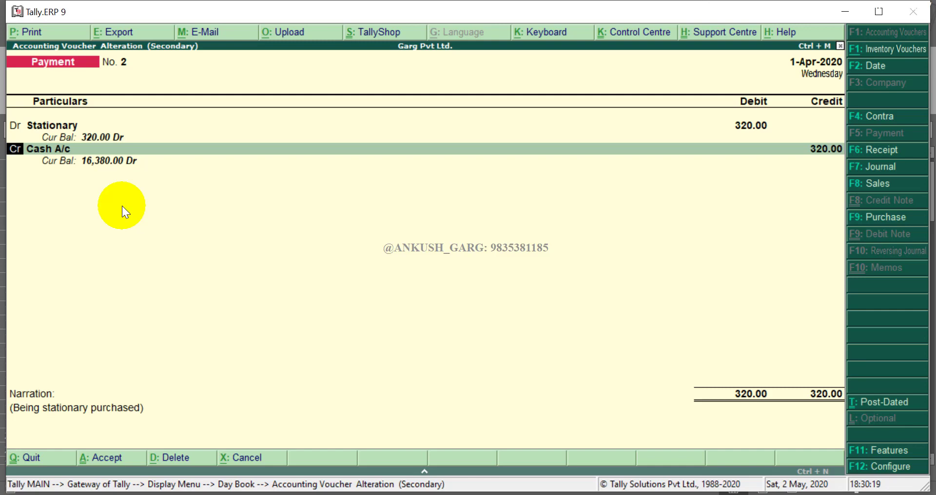
pyautogui.hotkey('ctrl', 'a')
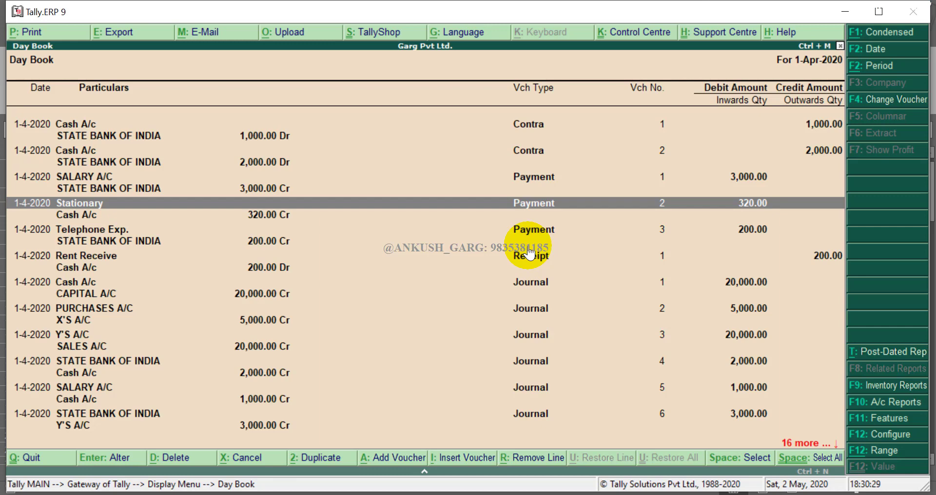
# - Alter the Telephone Exp. payment voucher by setting its debit amount to 220, and save the voucher
pyautogui.press('Down')
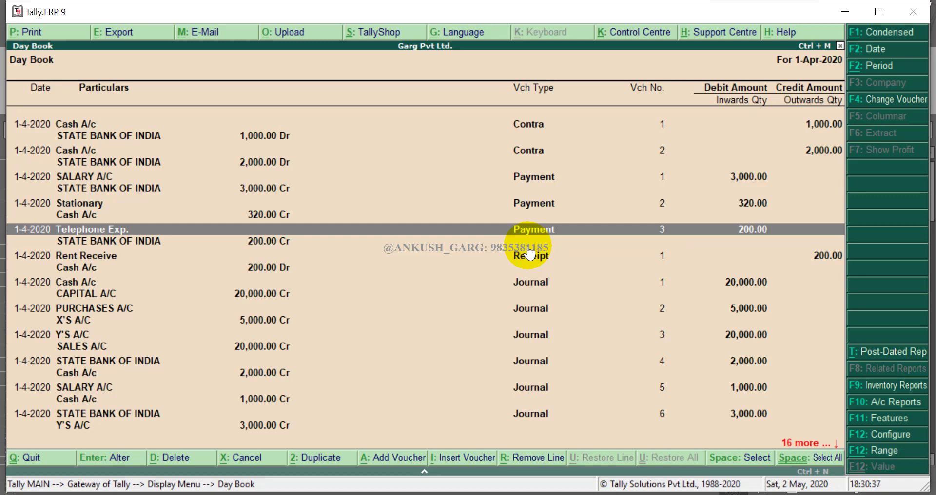
pyautogui.press('Return')
pyautogui.press('Return')
pyautogui.press('Return')
pyautogui.press('Return')
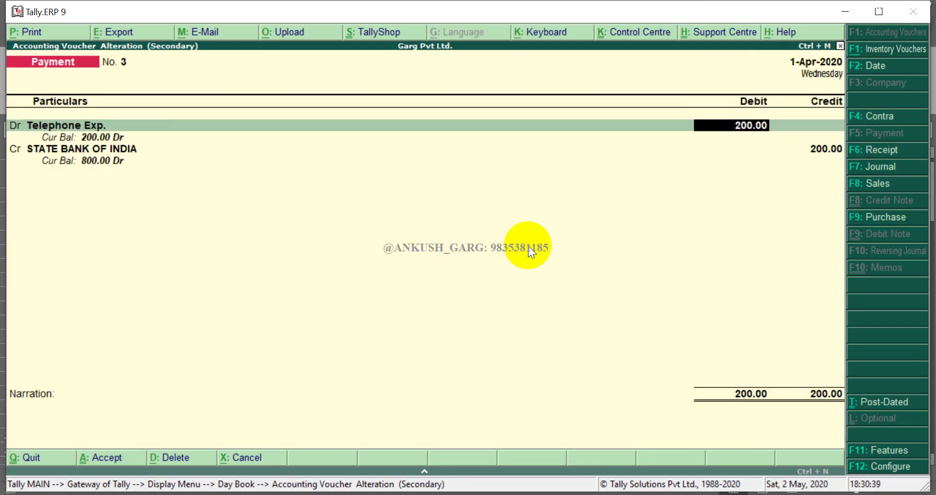
pyautogui.write('220')
pyautogui.press('Return')
pyautogui.press('Return')
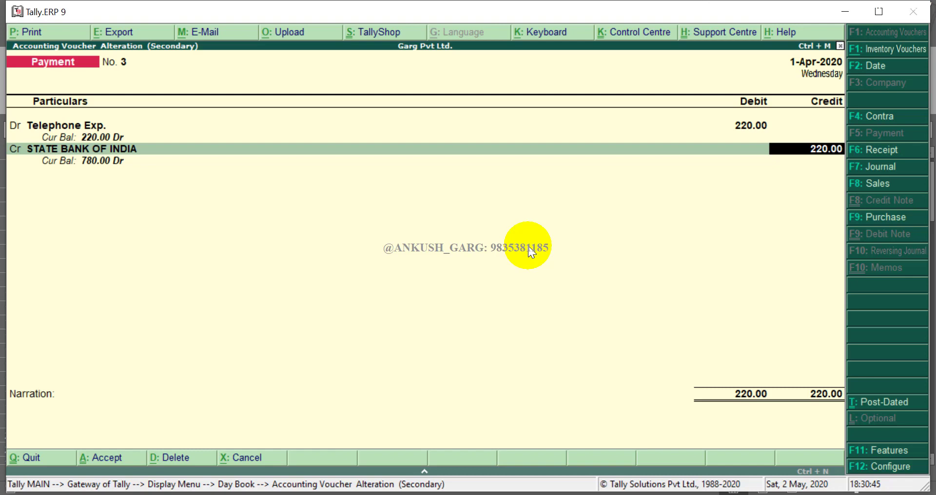
pyautogui.hotkey('ctrl', 'a')
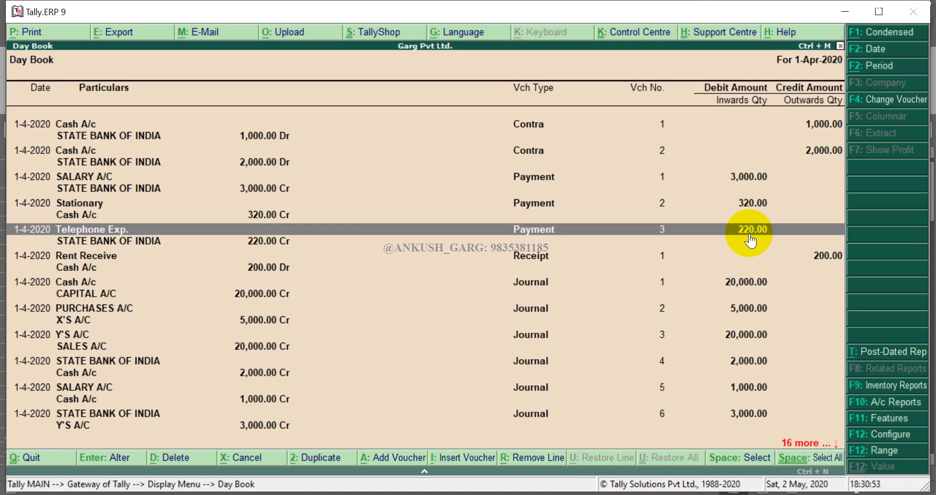
# - Look through the detailed Day Book entries, from the first contra voucher to the payment vouchers and back
pyautogui.press('Up')
pyautogui.press('Home')
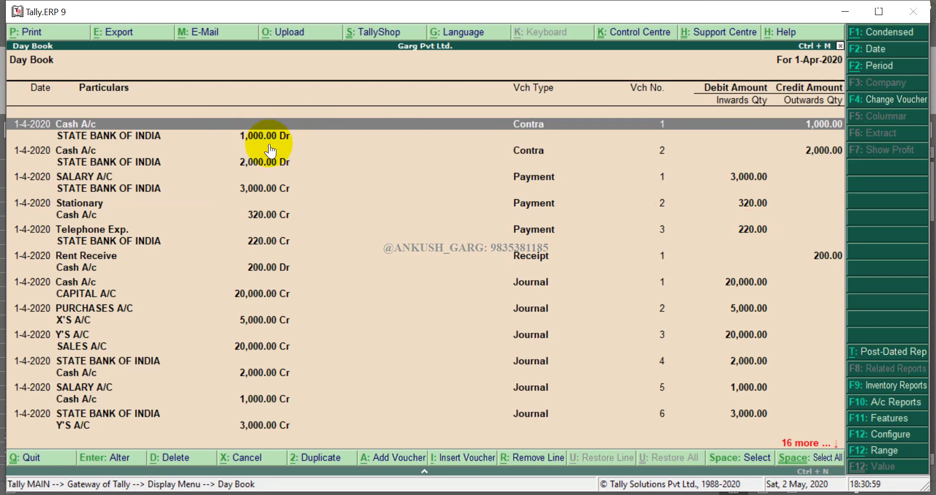
pyautogui.press('Down')
pyautogui.press('Down')
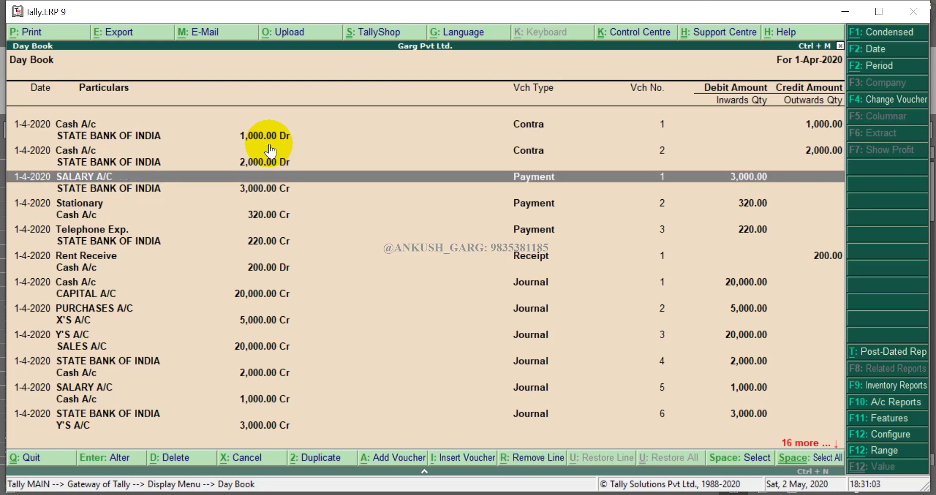
pyautogui.press('Down')
pyautogui.press('Down')
pyautogui.press('Up')
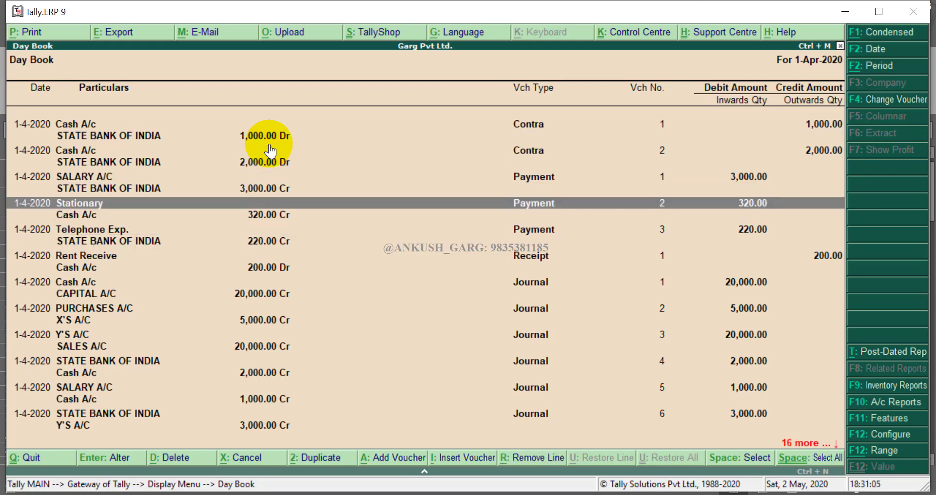
pyautogui.press('Up')
pyautogui.press('Up')
pyautogui.press('Up')
pyautogui.press('Up')
pyautogui.press('Up')
pyautogui.press('Down')
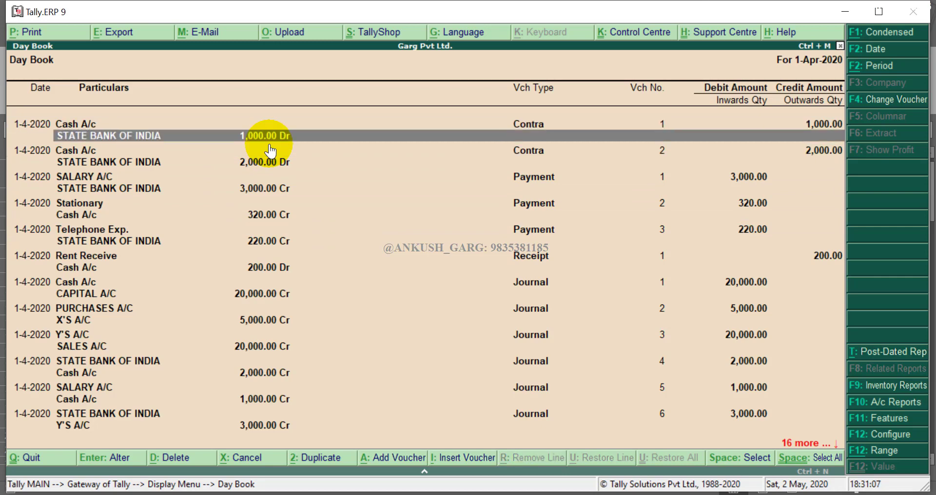
pyautogui.press('Down')
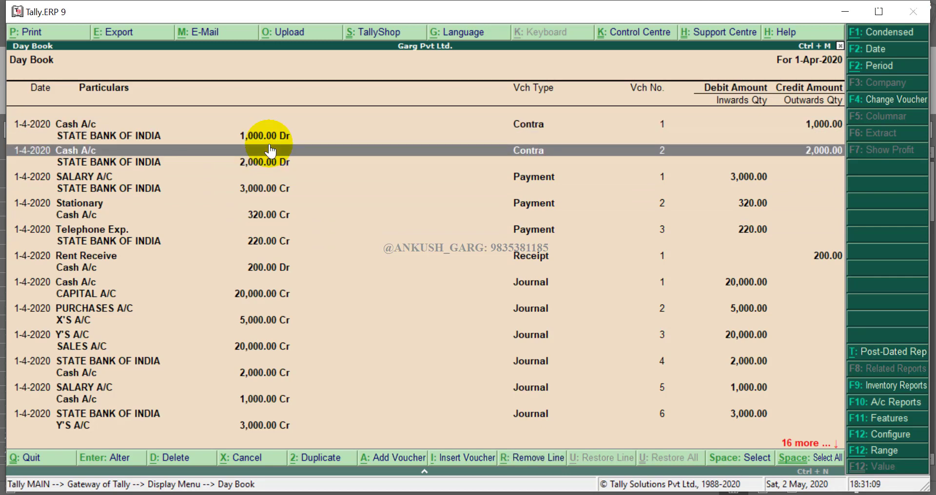
# - Open contra voucher No. 1 from the Day Book and delete it
pyautogui.press('Up')
pyautogui.press('Return')
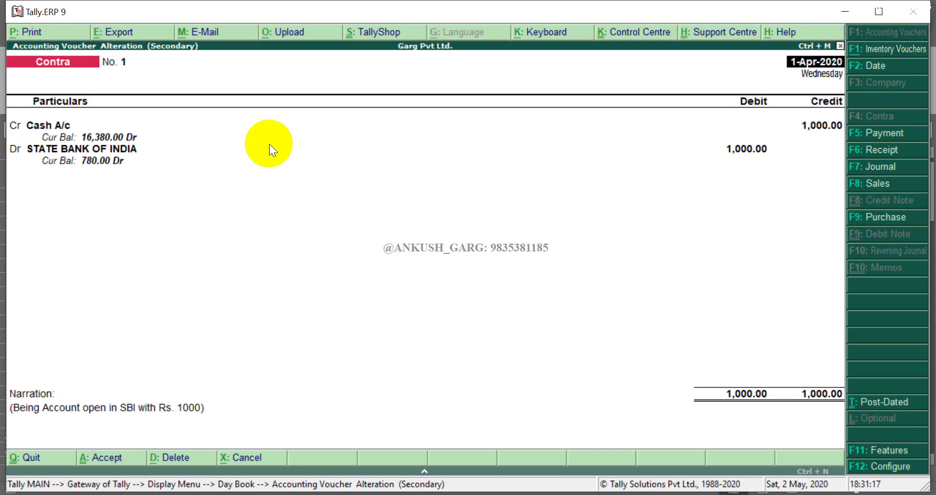
pyautogui.hotkey('alt', 'd')
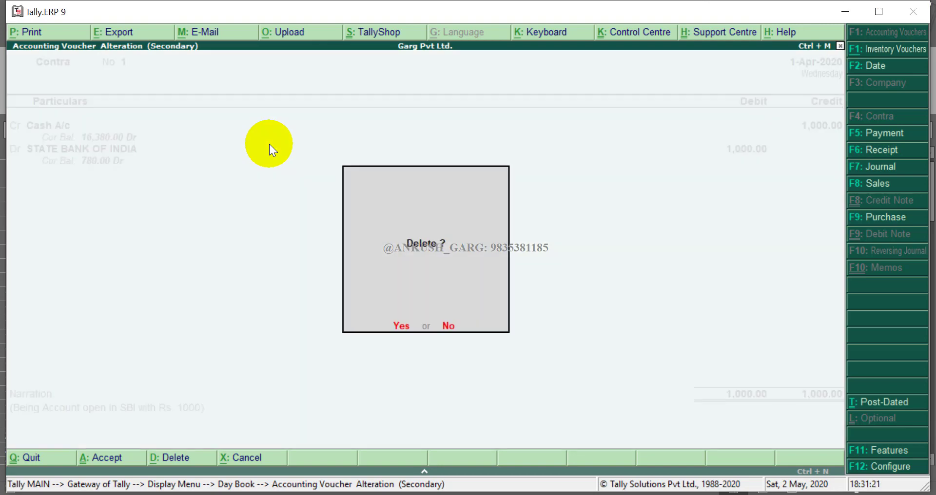
pyautogui.press('y')
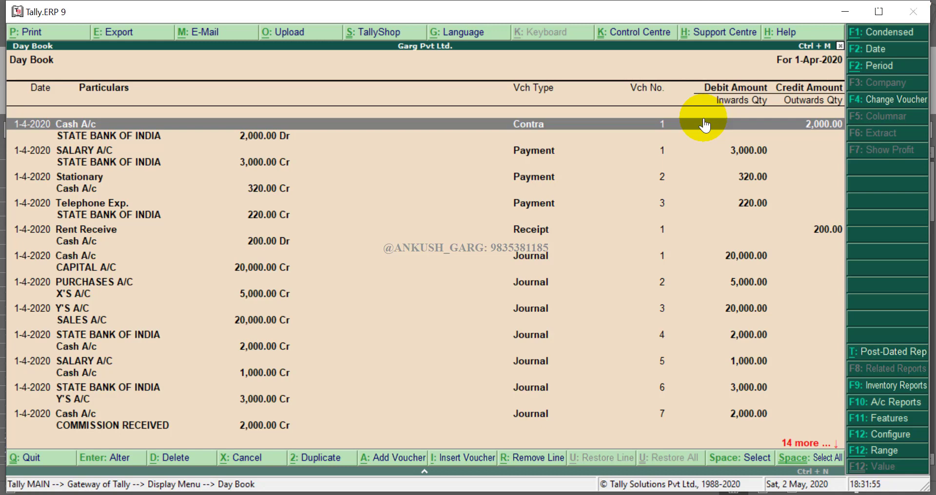
# - Start exporting the Day Book, with Default (All Languages) as the language and Excel (Spreadsheet) as the format
pyautogui.hotkey('alt', 'e')
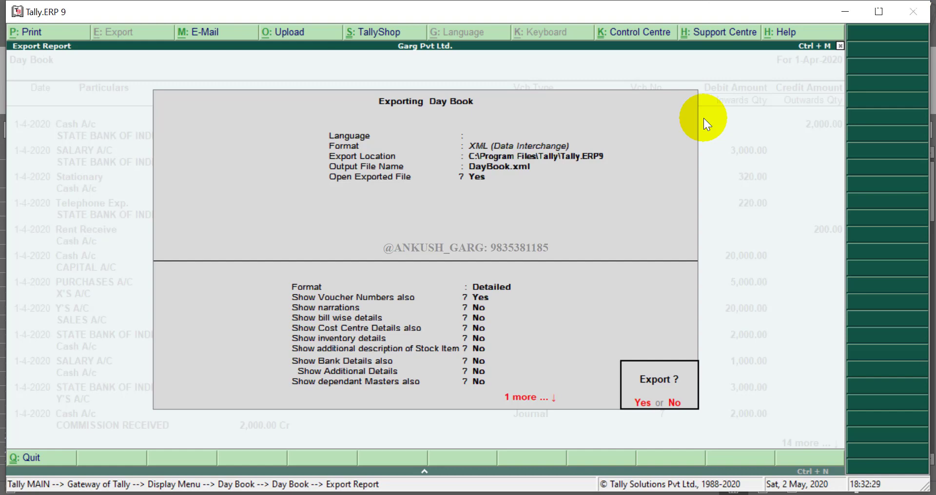
pyautogui.press('n')
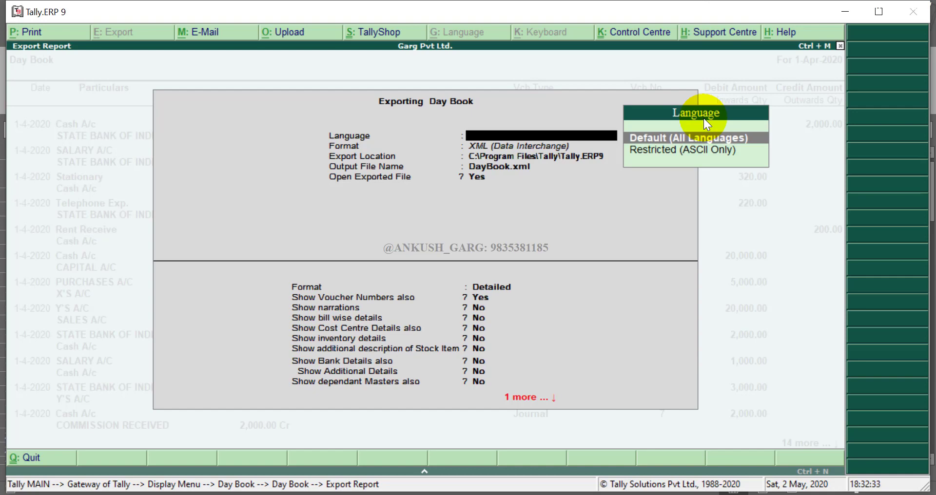
pyautogui.press('Return')
pyautogui.press('Up')
pyautogui.press('Up')
pyautogui.press('Up')
pyautogui.press('Up')
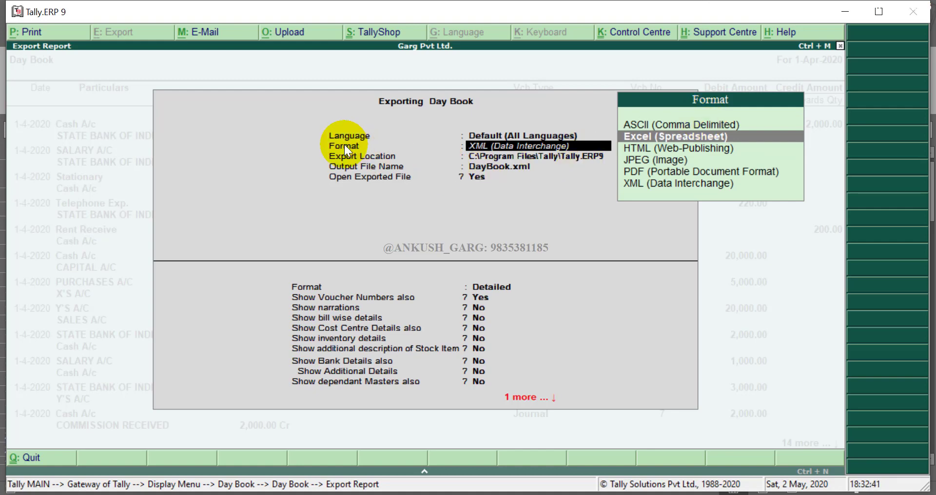
pyautogui.click(634, 141)
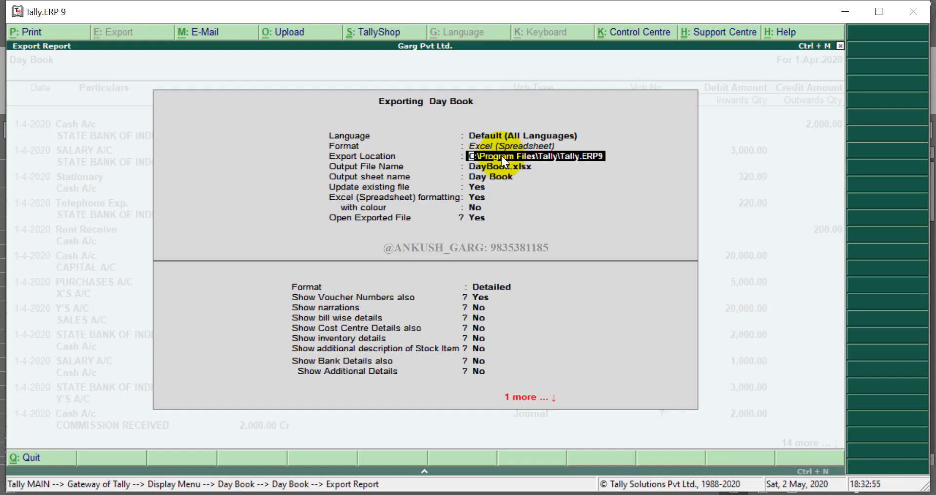
# - Set the export location to D:\, keep DayBook.xlsx as the output file name, and export the report
pyautogui.write('D')
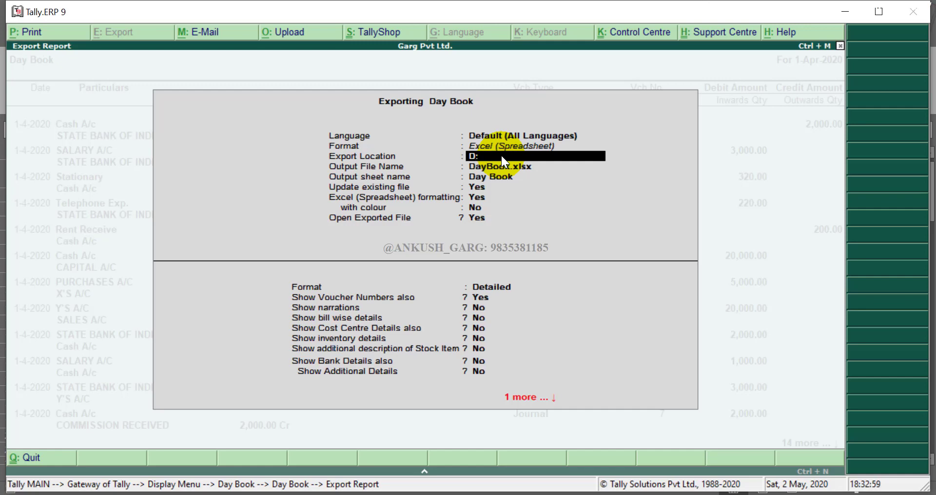
pyautogui.write(':\\')
pyautogui.press('Return')
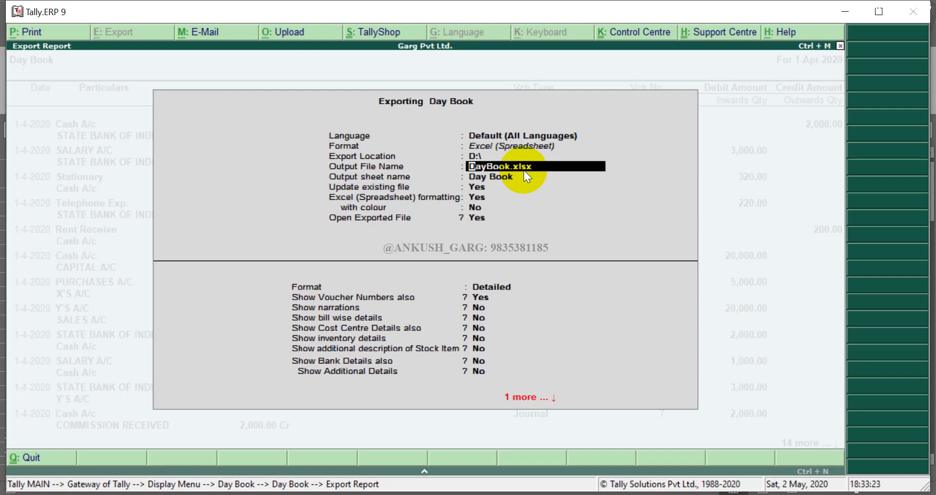
pyautogui.hotkey('ctrl', 'a')
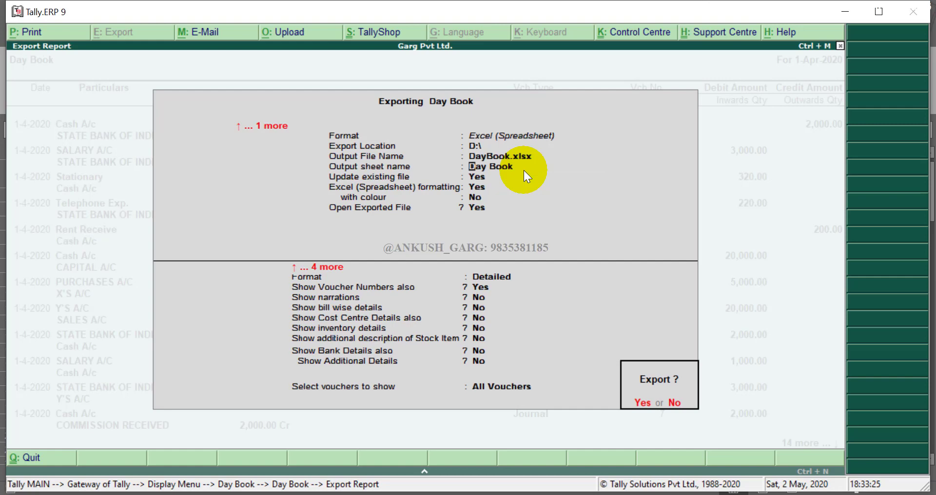
pyautogui.press('Return')
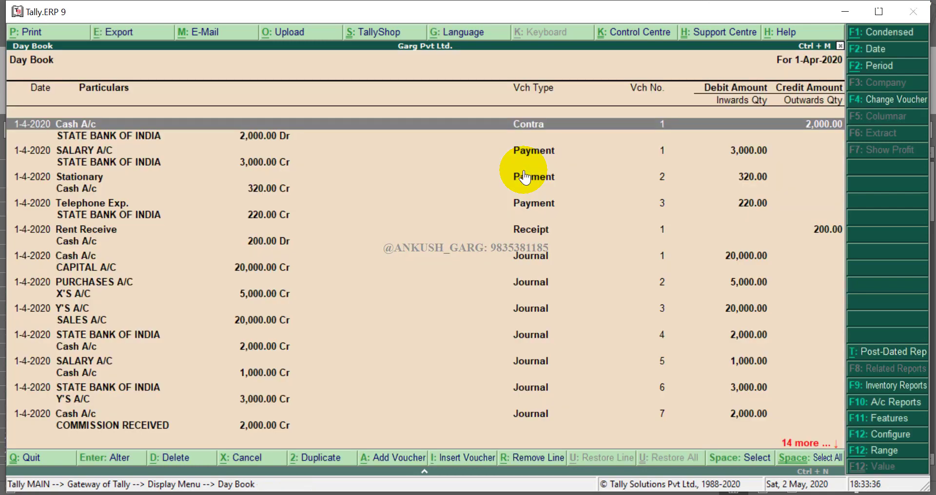
# - Switch to the exported DayBook workbook in Excel and examine its entries and the voucher type, voucher number, debit and credit columns
pyautogui.hotkey('alt', 'Tab')
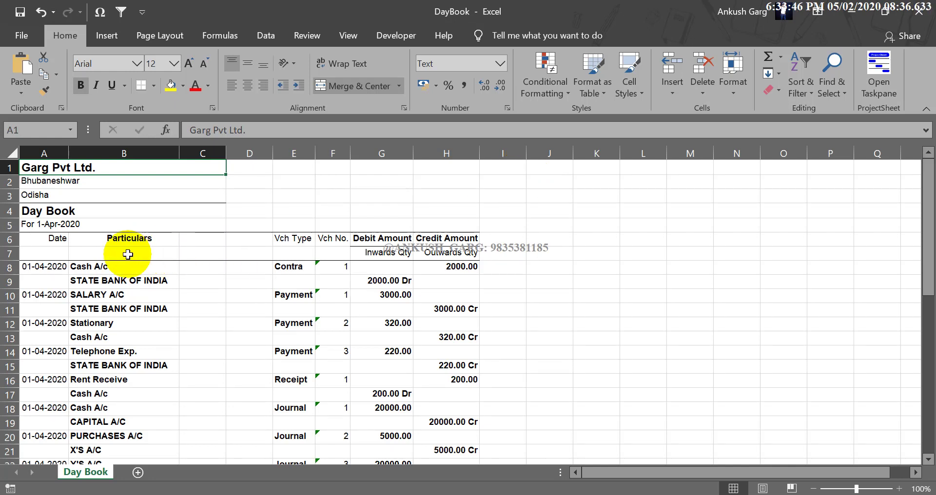
pyautogui.scroll(-6, 123, 245)
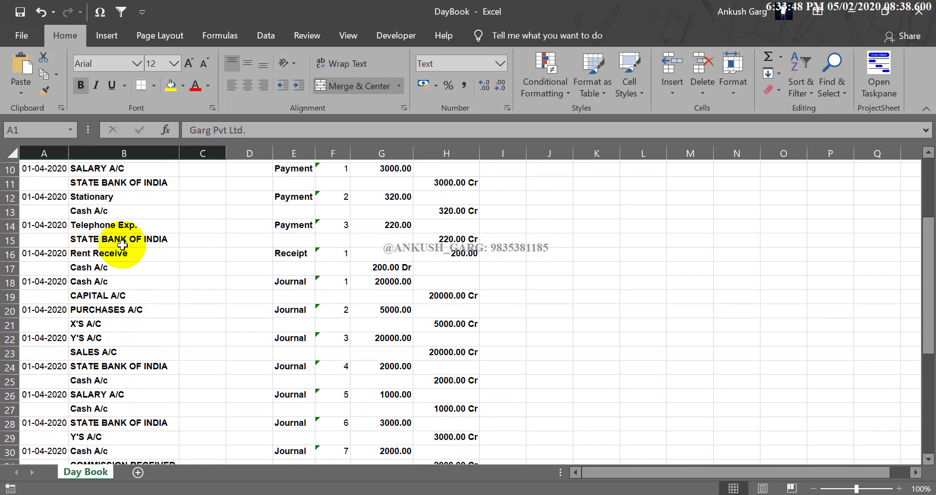
pyautogui.scroll(-4, 122, 245)
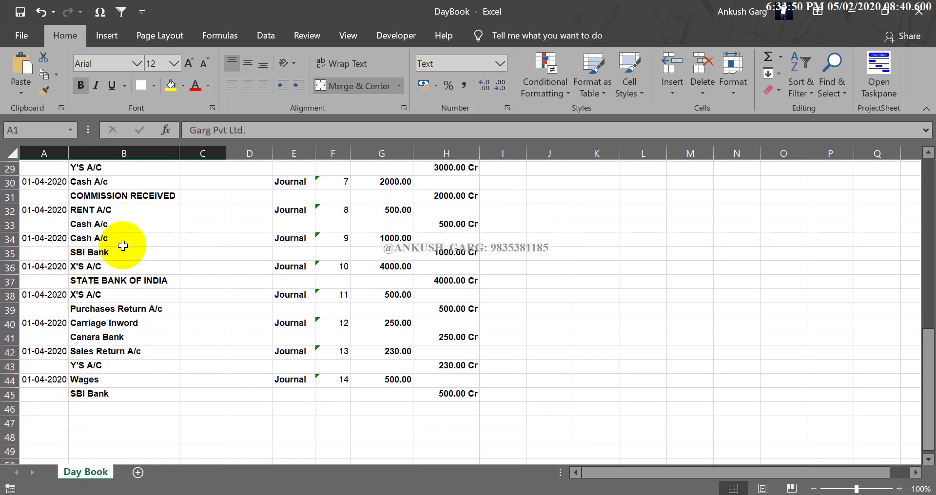
pyautogui.scroll(3, 200, 288)
pyautogui.scroll(6, 200, 291)
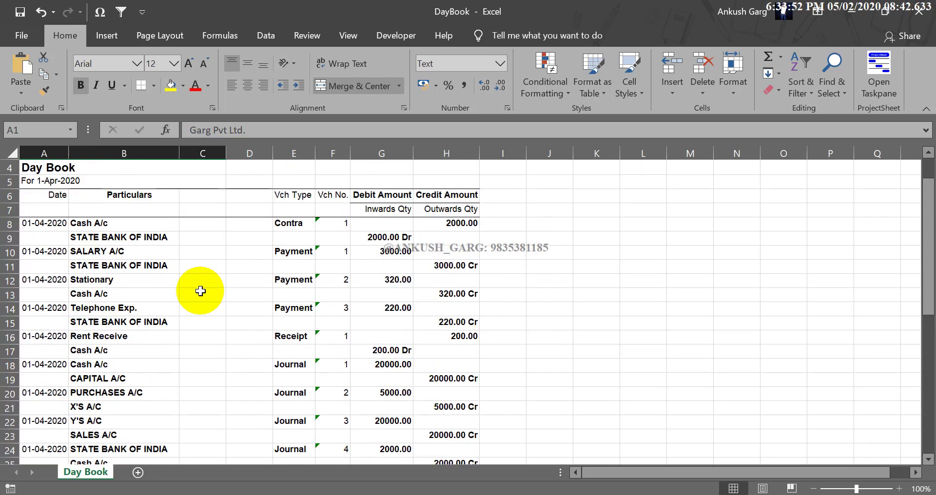
pyautogui.moveTo(294, 223); pyautogui.dragTo(298, 283)
pyautogui.moveTo(326, 225); pyautogui.dragTo(325, 281)
pyautogui.moveTo(386, 237); pyautogui.dragTo(387, 323)
pyautogui.moveTo(439, 227); pyautogui.dragTo(449, 335)
pyautogui.click(439, 253)
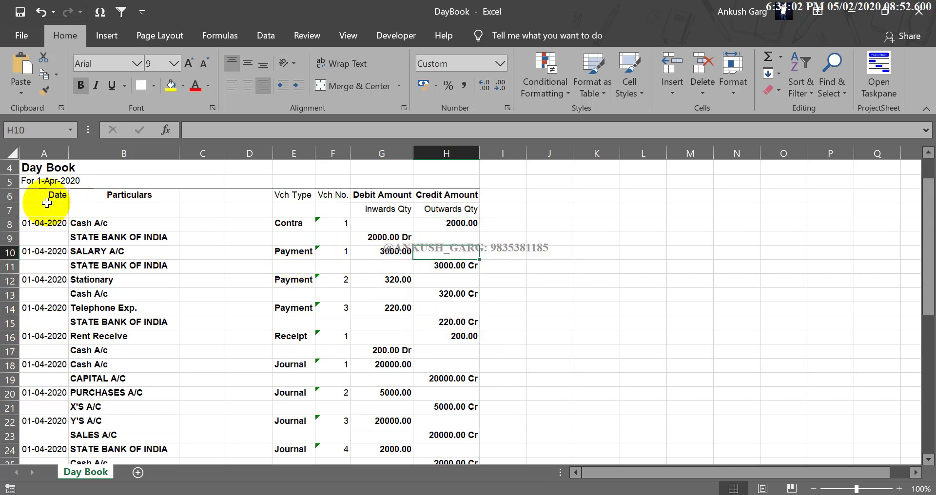
# - Examine the exported sheet's journal entries, its Day Book heading and date, and the first contra entry's debit amount
pyautogui.scroll(-9, 278, 347)
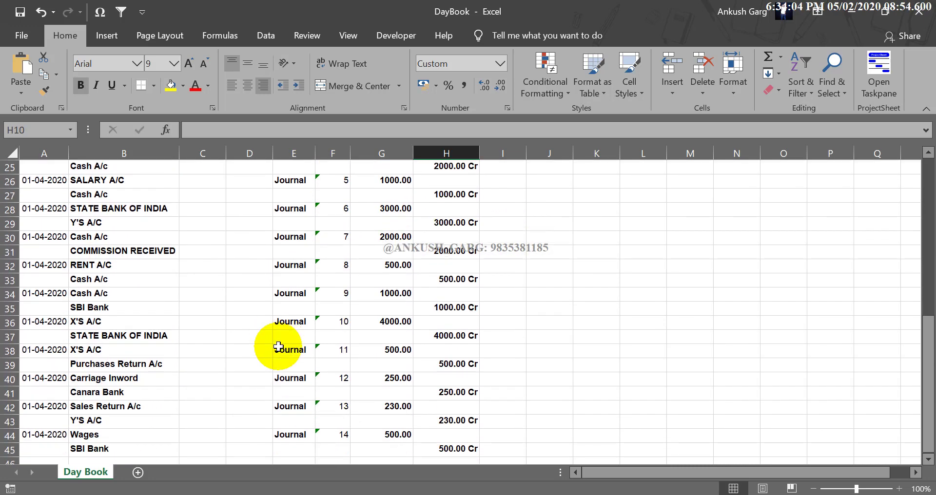
pyautogui.scroll(6, 278, 346)
pyautogui.scroll(4, 278, 346)
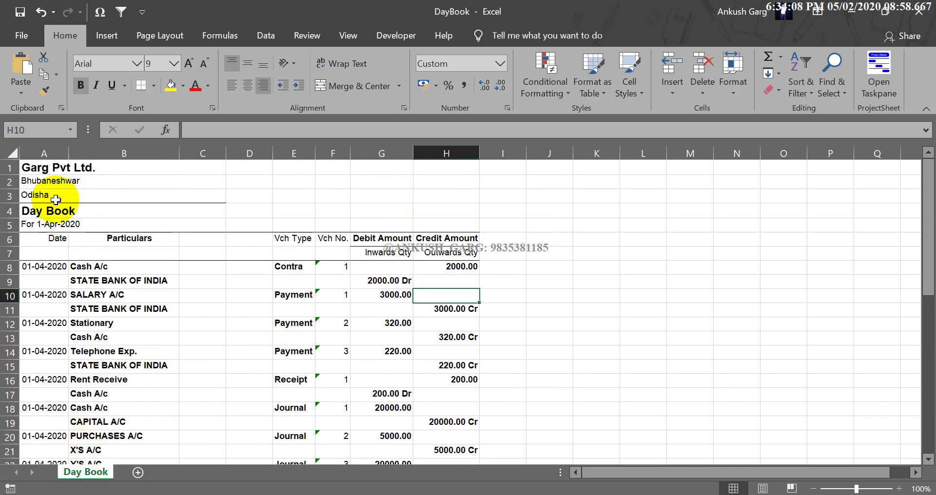
pyautogui.moveTo(56, 168); pyautogui.dragTo(58, 225)
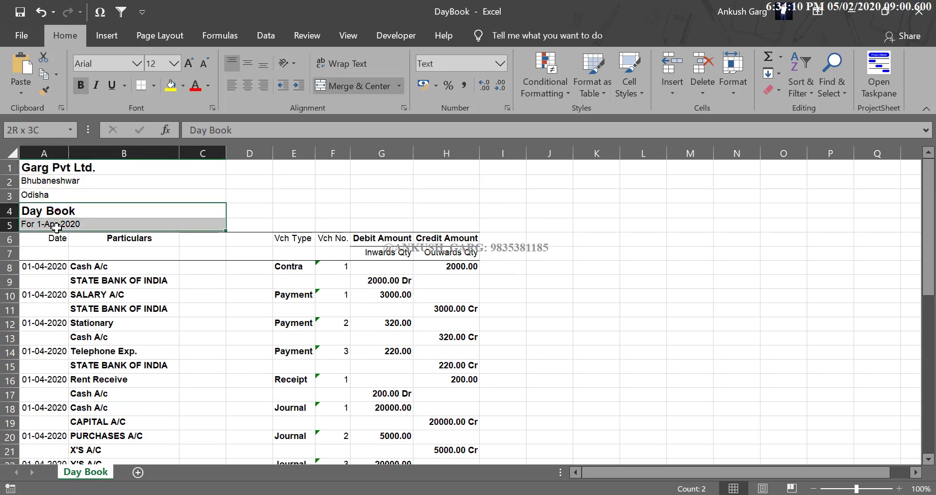
pyautogui.click(536, 225)
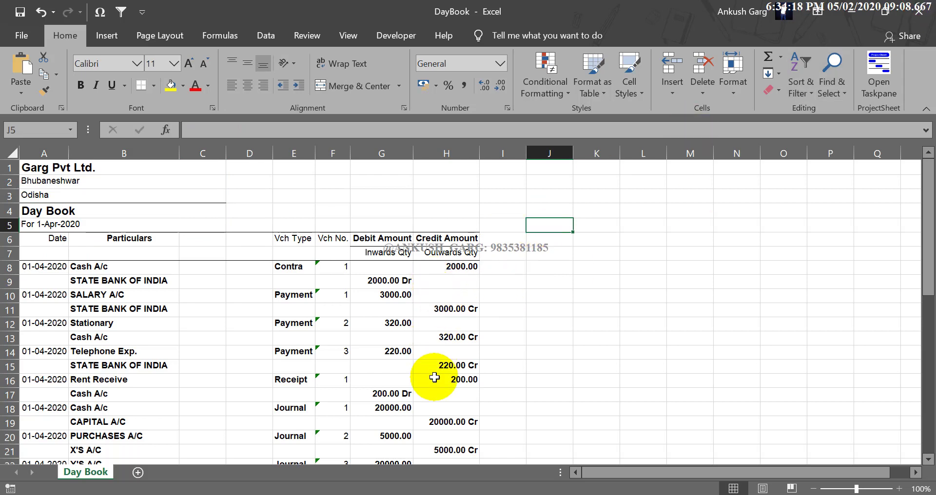
pyautogui.scroll(-10, 434, 377)
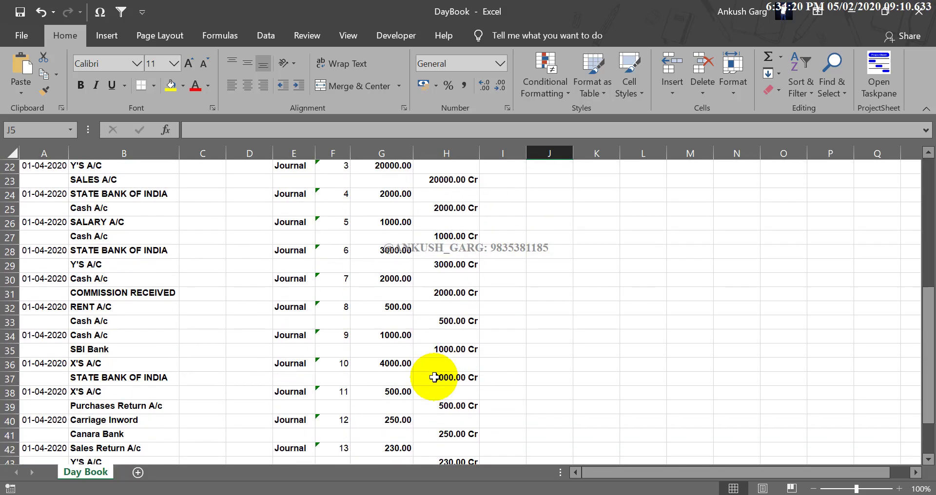
pyautogui.scroll(10, 434, 377)
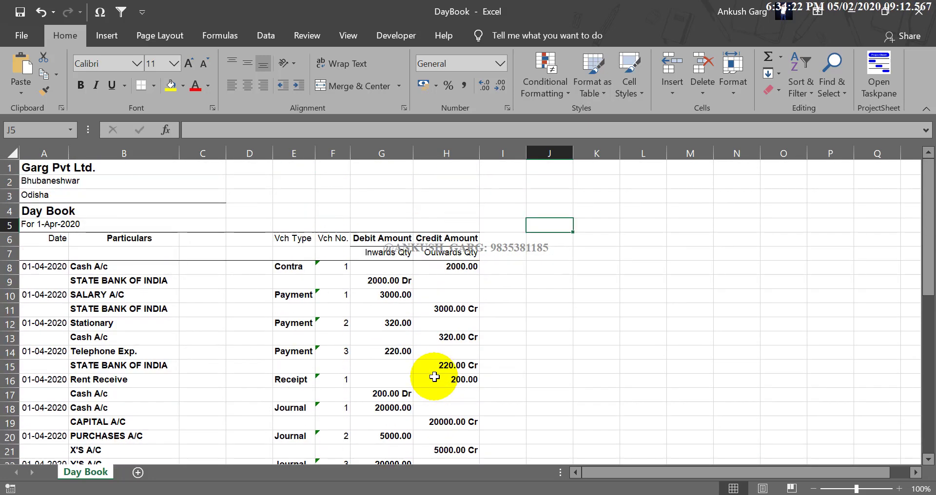
pyautogui.click(366, 282)
pyautogui.scroll(-5, 555, 277)
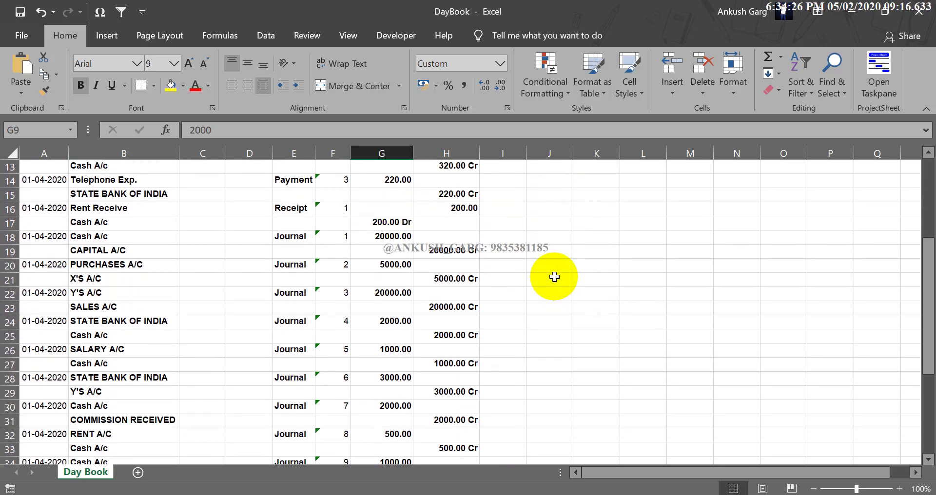
pyautogui.scroll(3, 554, 277)
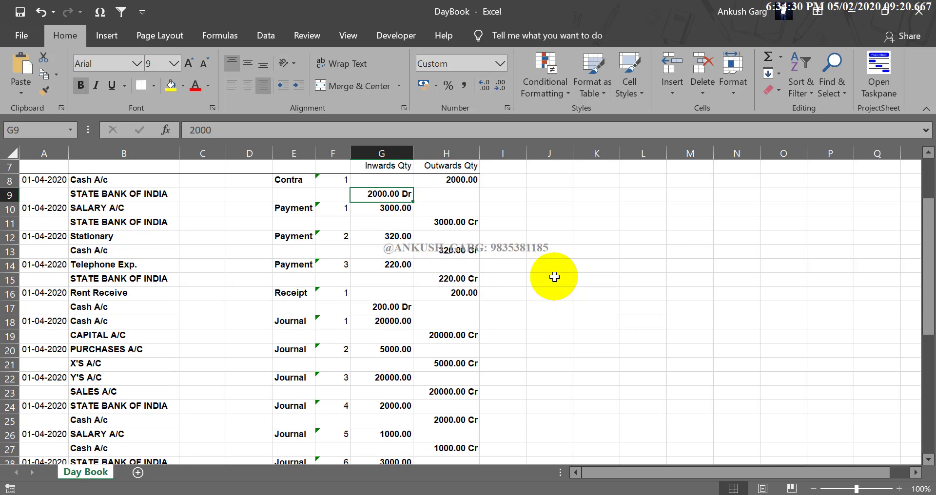
# - Close the DayBook workbook and minimize the remaining Excel workbook to return to the Day Book in Tally.ERP 9
pyautogui.scroll(2, 554, 277)
pyautogui.click(918, 11)
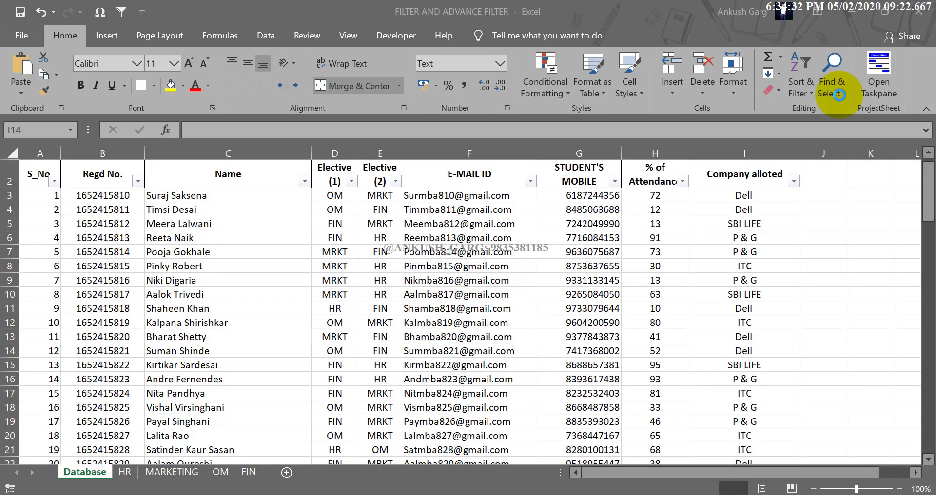
pyautogui.click(842, 18)
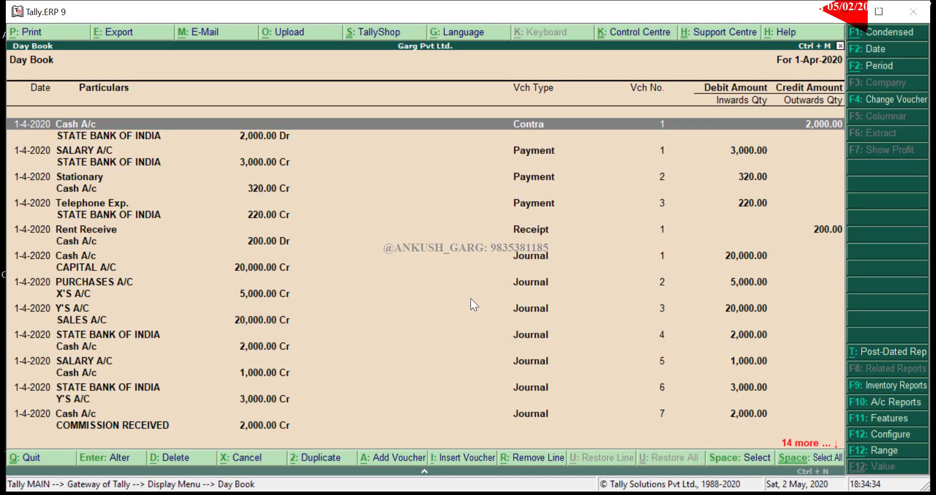
# - Leave the Day Book and open the Trial Balance of Garg Pvt Ltd. in detailed format
pyautogui.click(452, 293)
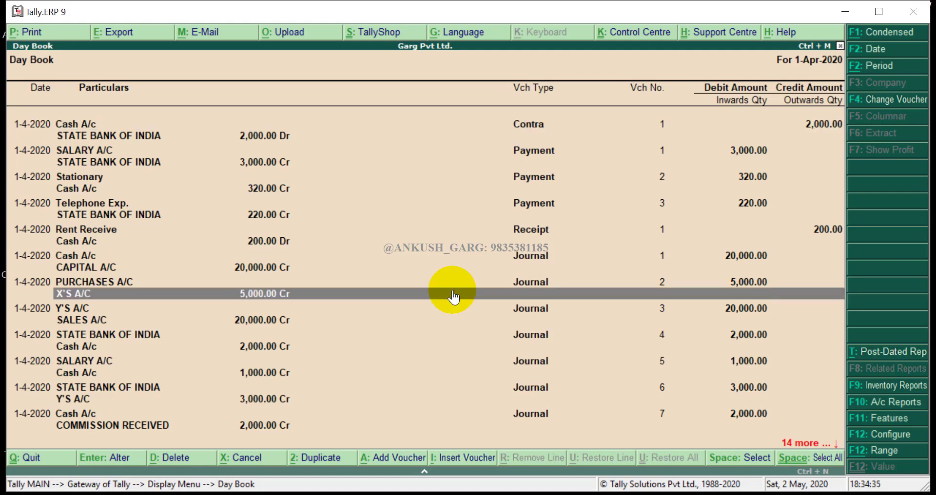
pyautogui.press('Escape')
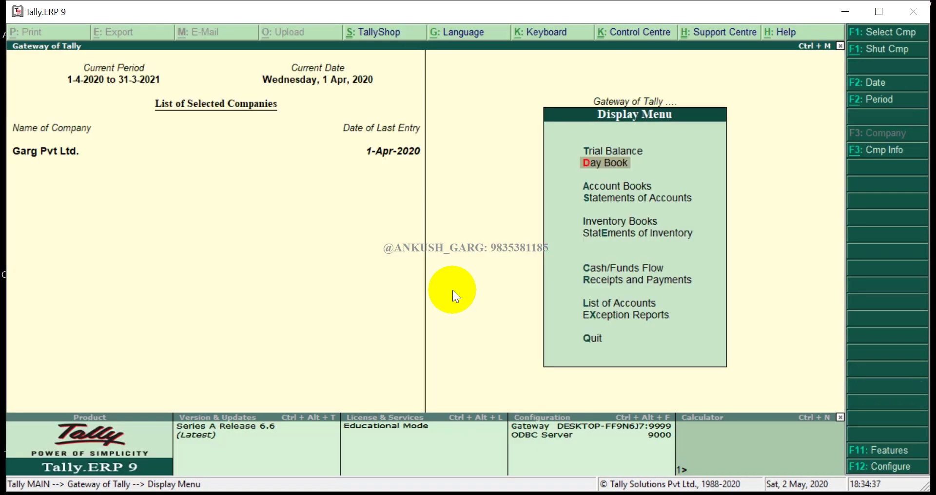
pyautogui.press('Escape')
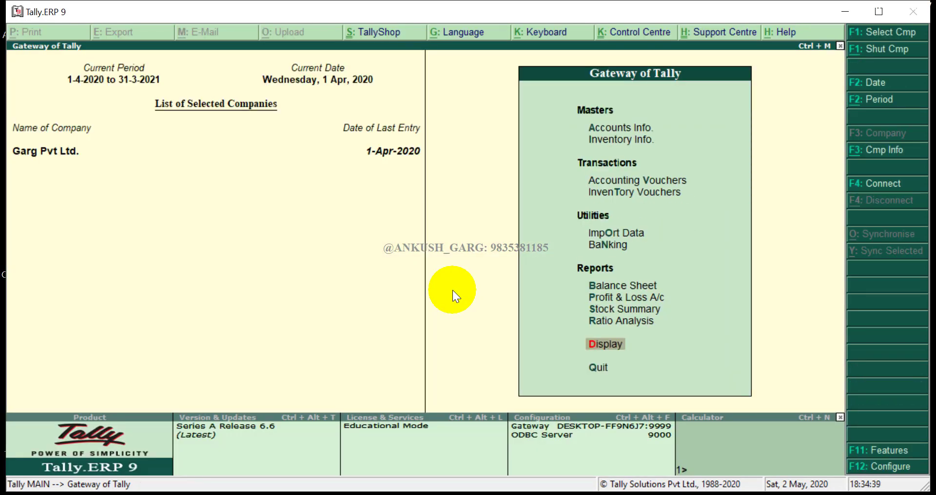
pyautogui.press('Return')
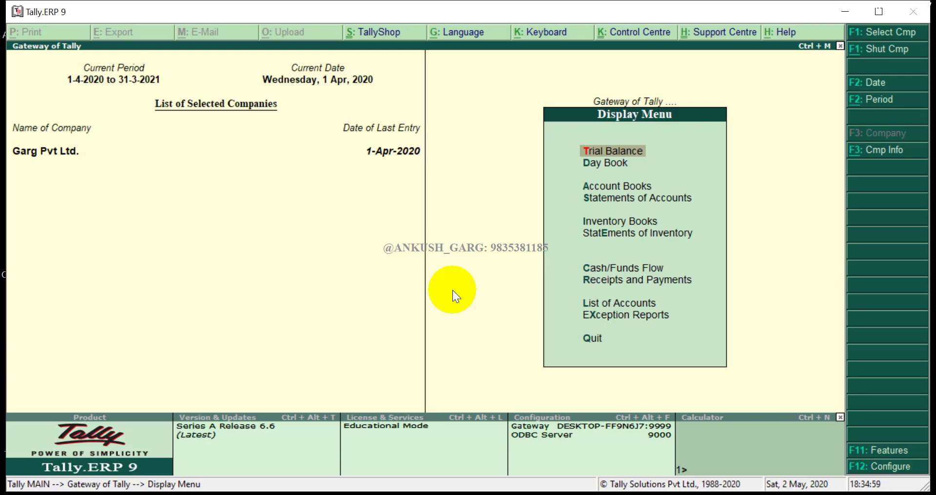
pyautogui.press('Return')
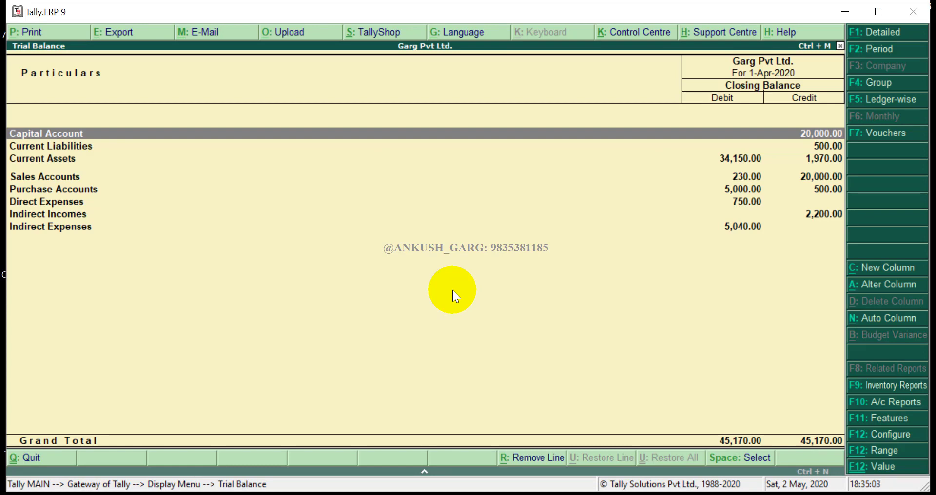
pyautogui.hotkey('alt', 'F1')
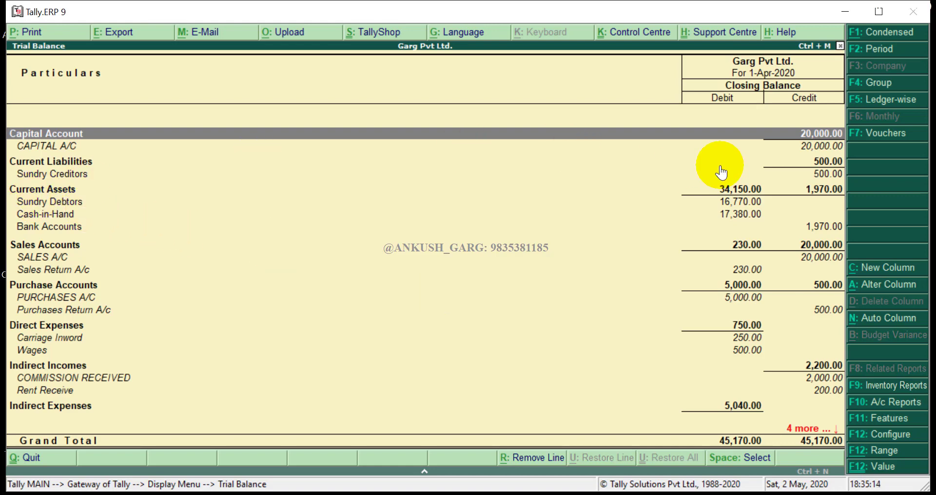
# - Examine the Sundry Creditors balance and the Sundry Debtors, Cash-in-Hand and Bank Accounts balances under Current Assets in the Trial Balance
pyautogui.click(83, 174)
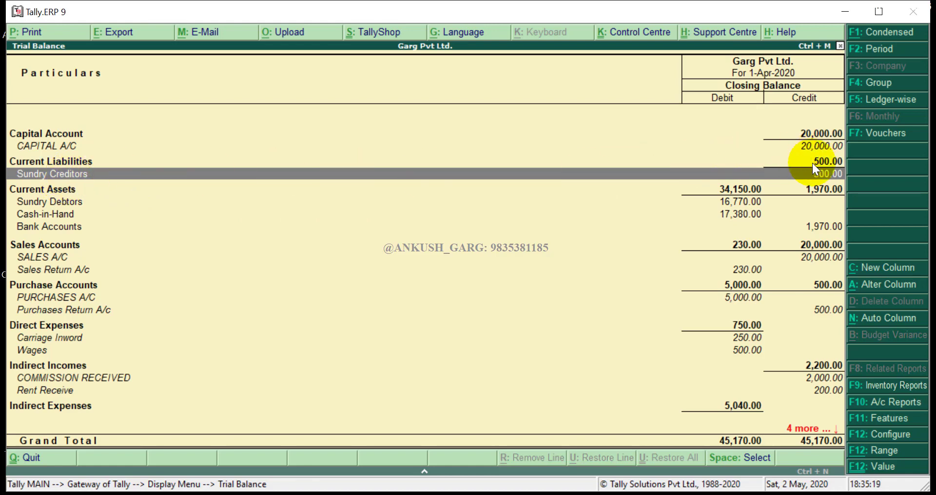
pyautogui.click(45, 189)
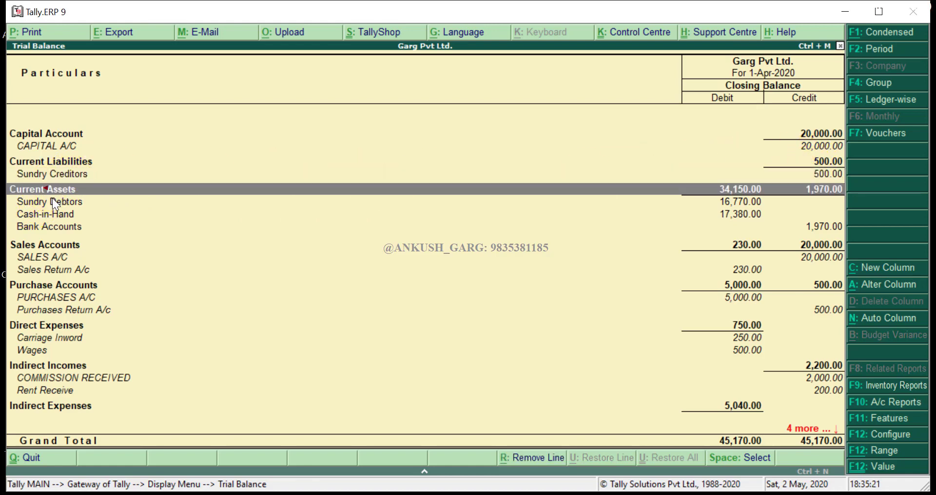
pyautogui.click(54, 200)
pyautogui.click(53, 212)
pyautogui.click(56, 203)
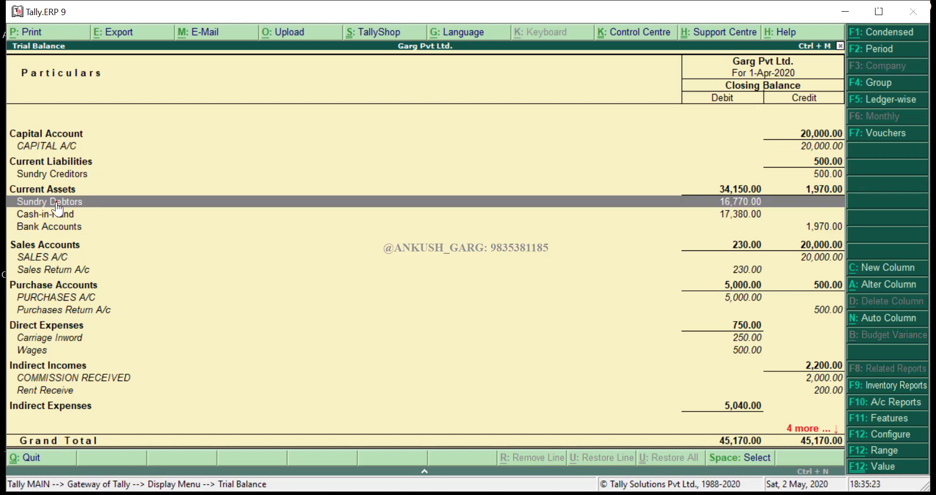
pyautogui.click(55, 203)
pyautogui.click(58, 213)
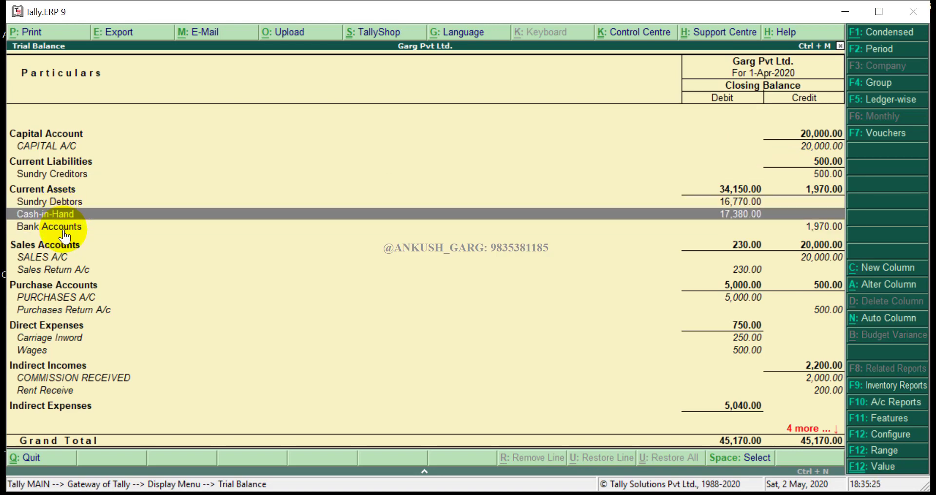
pyautogui.click(63, 229)
pyautogui.click(61, 201)
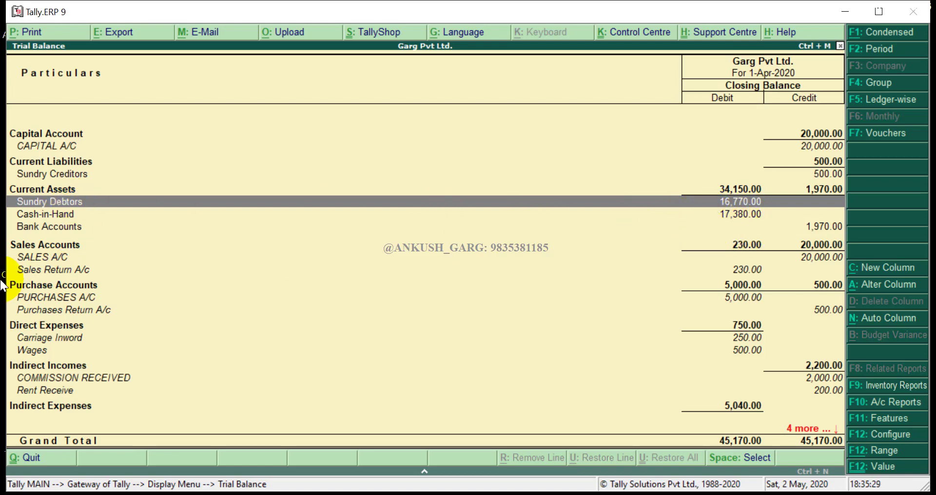
pyautogui.click(54, 227)
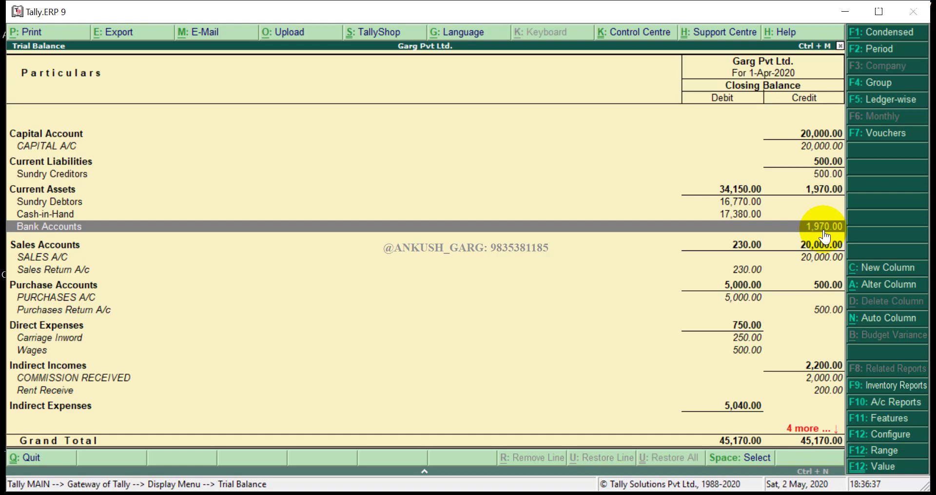
# - Leave the Trial Balance and open Accounting Voucher Creation with a new Contra voucher
pyautogui.press('Escape')
pyautogui.press('Escape')
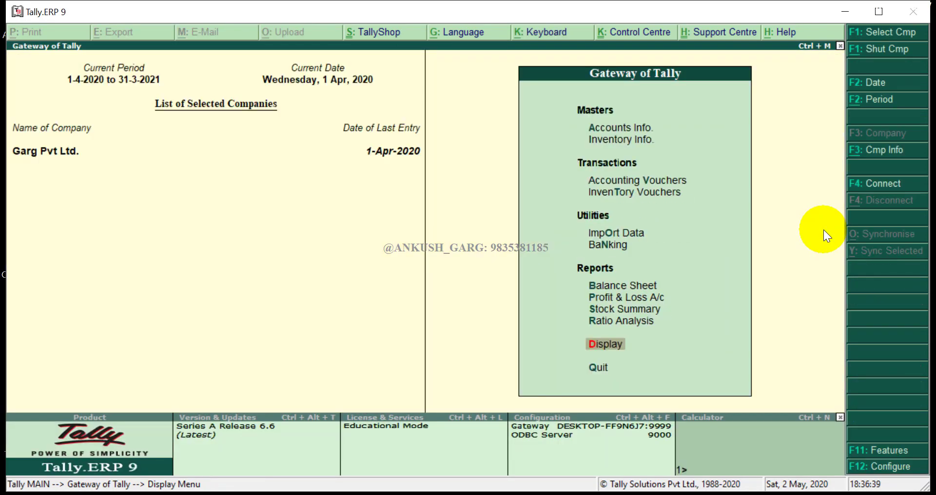
pyautogui.press('Up')
pyautogui.press('Up')
pyautogui.press('Up')
pyautogui.press('Up')
pyautogui.press('Up')
pyautogui.press('Up')
pyautogui.press('Up')
pyautogui.press('Up')
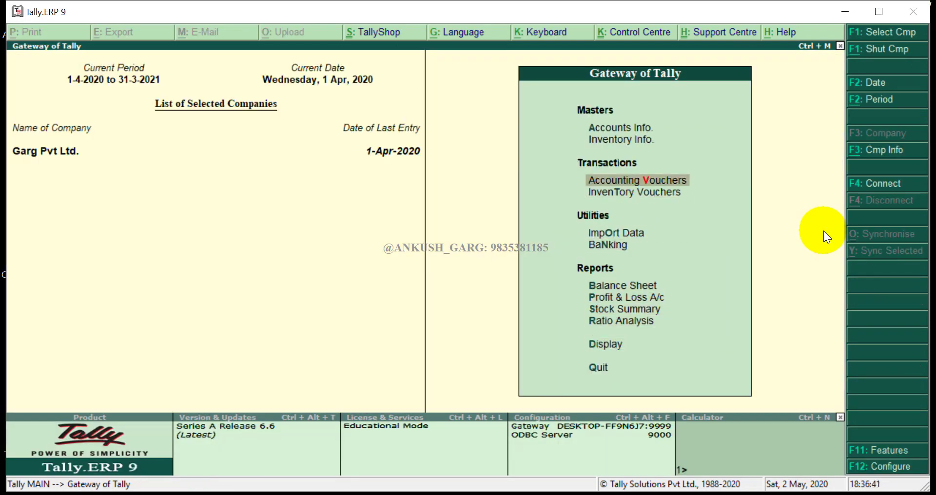
pyautogui.press('Return')
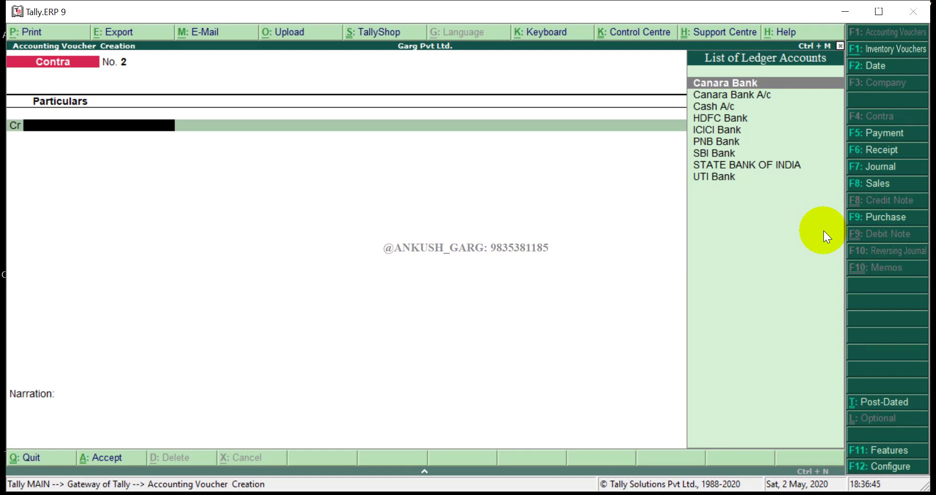
# - Credit Cash A/c and debit STATE BANK OF INDIA with 2,000 in the Contra voucher
pyautogui.write('Cash')
pyautogui.press('Return')
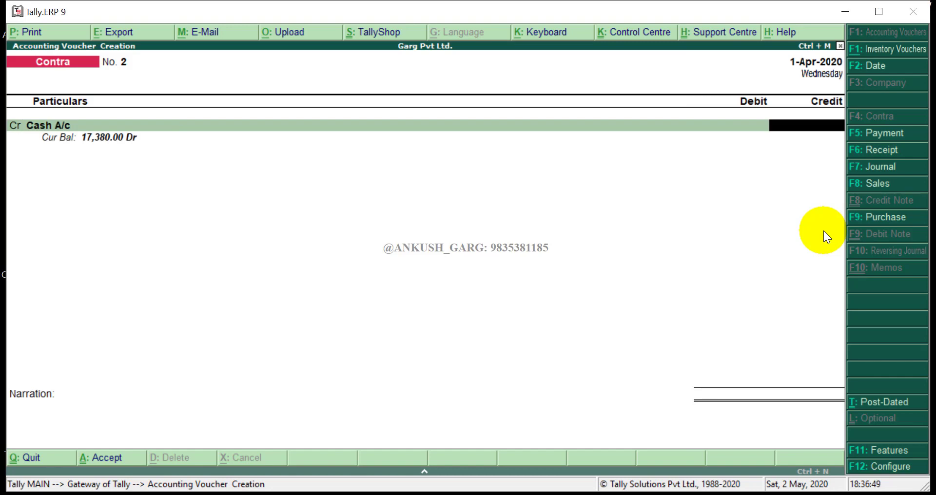
pyautogui.write('2000')
pyautogui.press('Return')
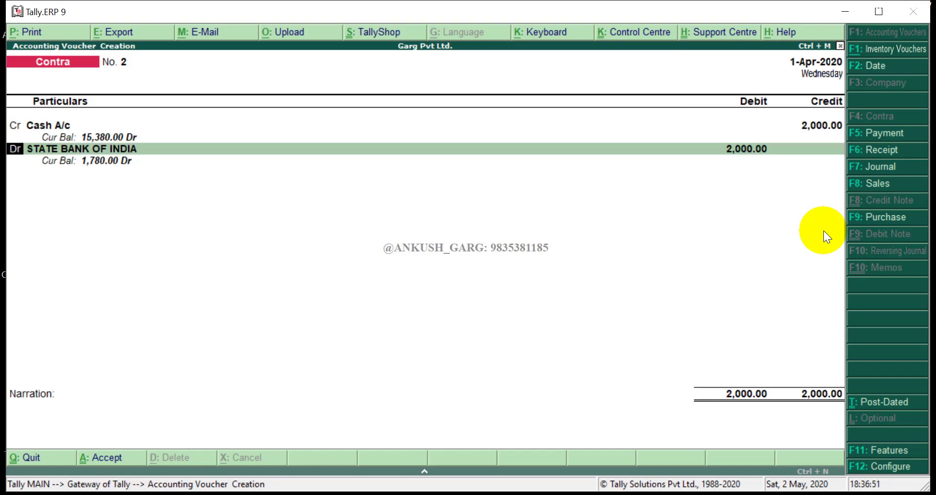
pyautogui.press('Return')
pyautogui.press('Return')
pyautogui.press('Return')
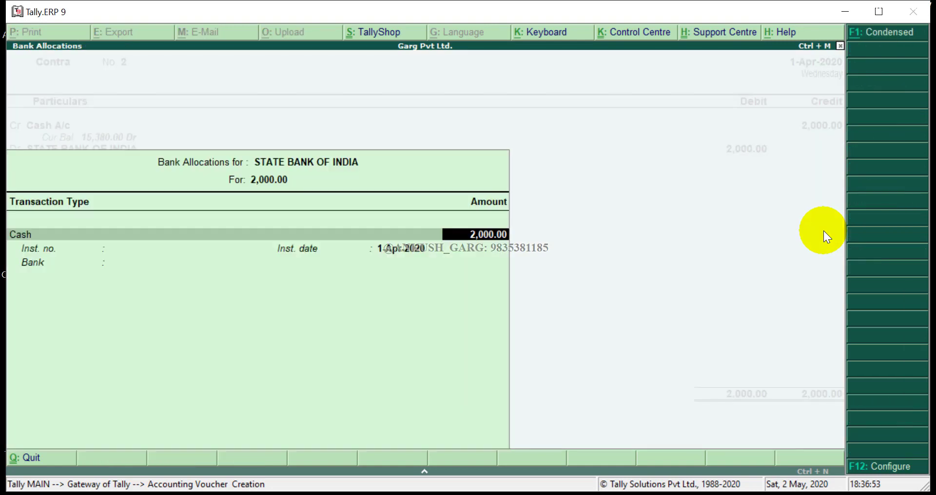
# - Allocate the 2,000 bank deposit as Cash, with two 1000 notes in the cash denominations
pyautogui.press('Return')
pyautogui.press('Return')
pyautogui.press('Return')
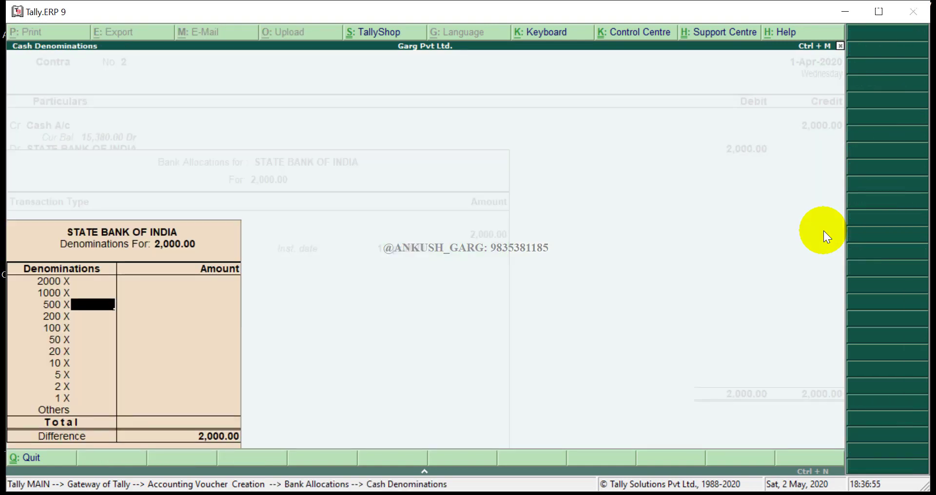
pyautogui.press('Up')
pyautogui.write('2')
pyautogui.press('Return')
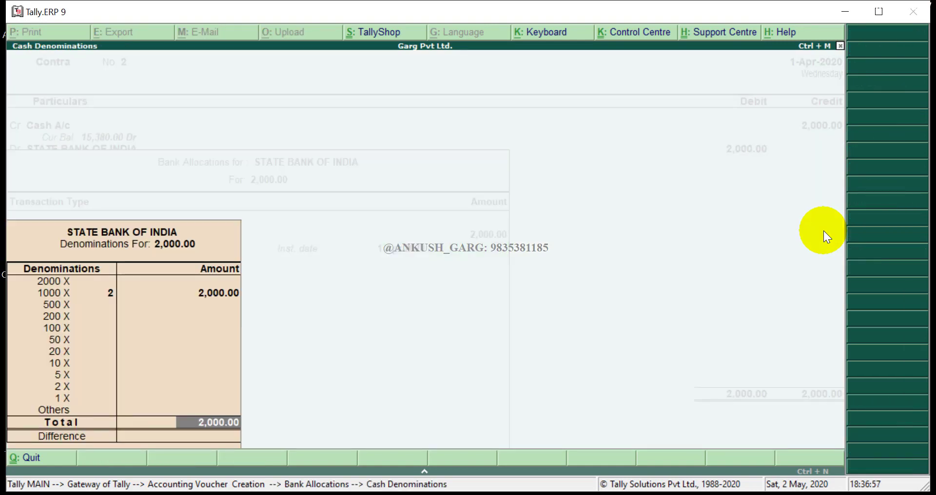
pyautogui.press('Return')
pyautogui.press('Return')
pyautogui.press('Return')
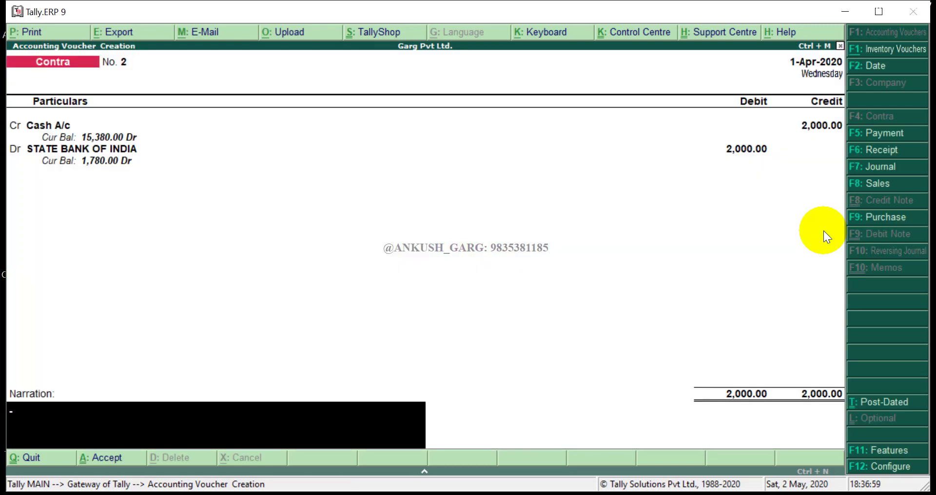
# - Save the Contra voucher without a narration and return to the Gateway of Tally
pyautogui.hotkey('ctrl', 'a')
pyautogui.press('Escape')
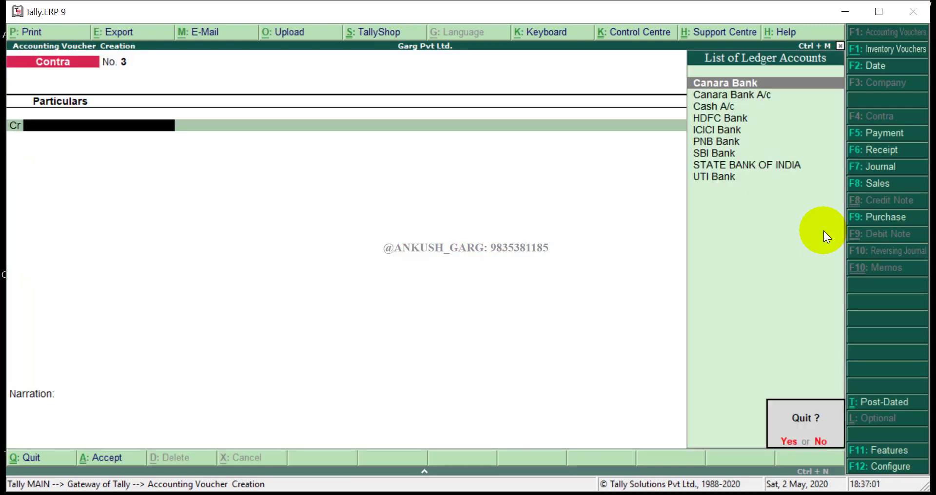
pyautogui.press('Return')
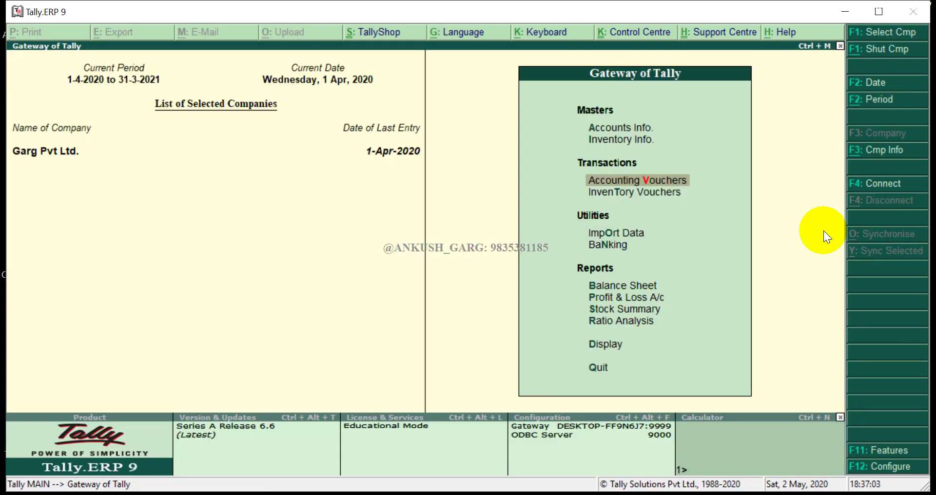
# - Reopen the Trial Balance and show it in detailed format
pyautogui.press('d')
pyautogui.press('Return')
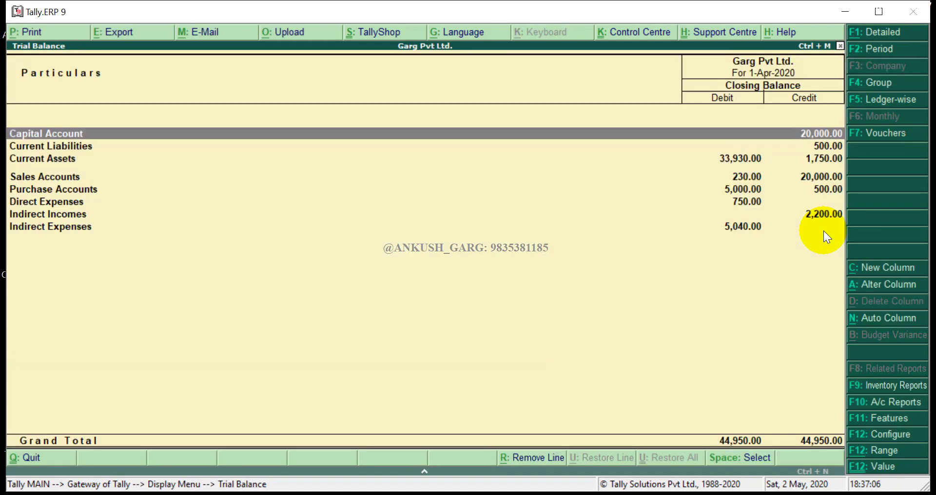
pyautogui.hotkey('alt', 'F1')
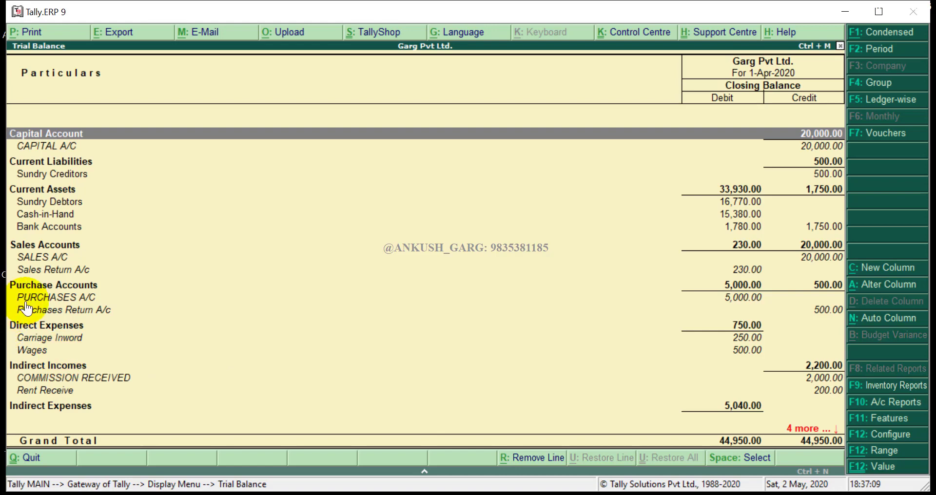
# - Examine the Bank Accounts group's debit and credit balances and the closing balances of its individual bank ledgers
pyautogui.click(59, 228)
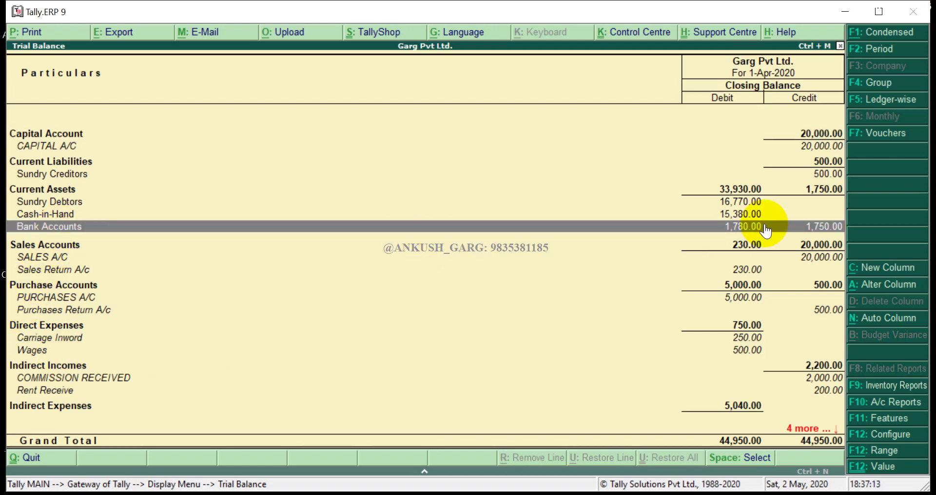
pyautogui.click(813, 229)
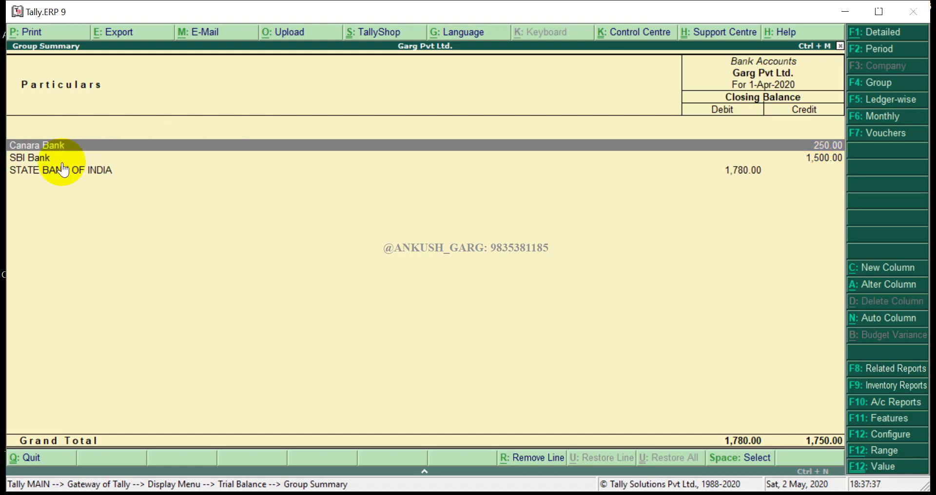
pyautogui.click(105, 155)
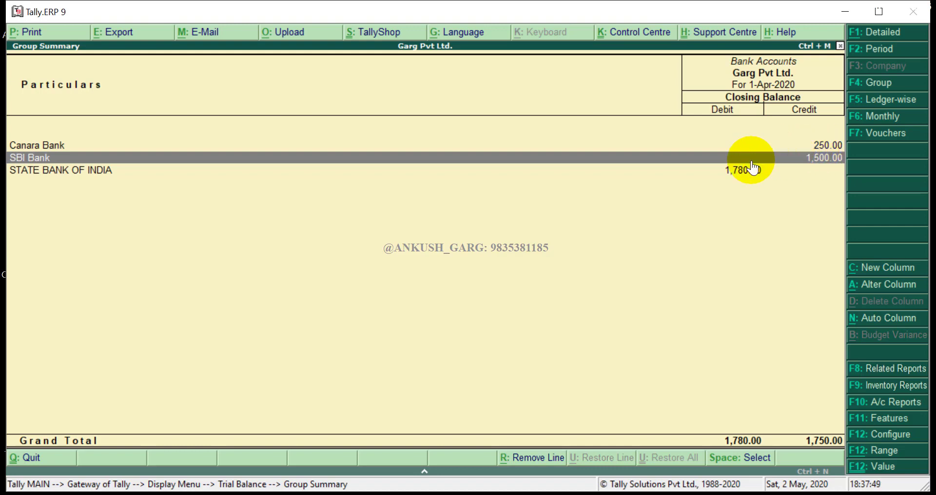
pyautogui.press('Escape')
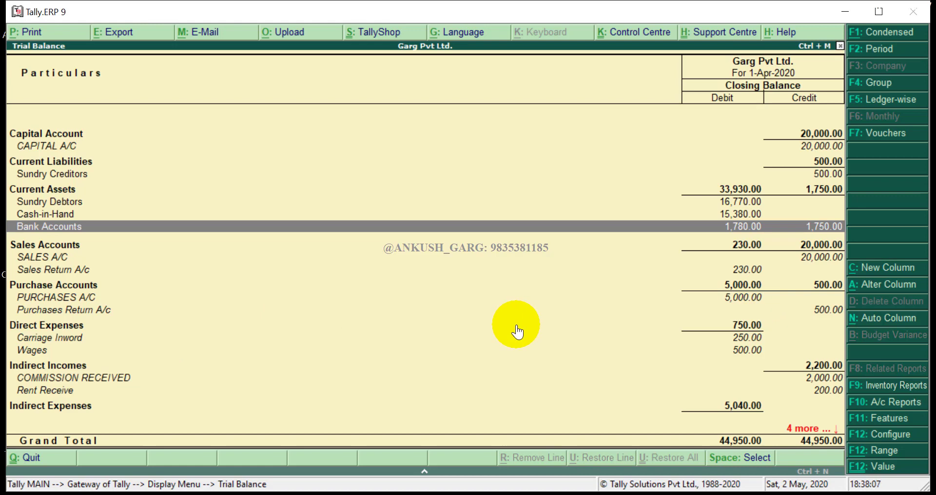
# - Export the detailed Trial Balance in Excel (Spreadsheet) format to D:\ as TrialBal.xlsx
pyautogui.hotkey('alt', 'e')
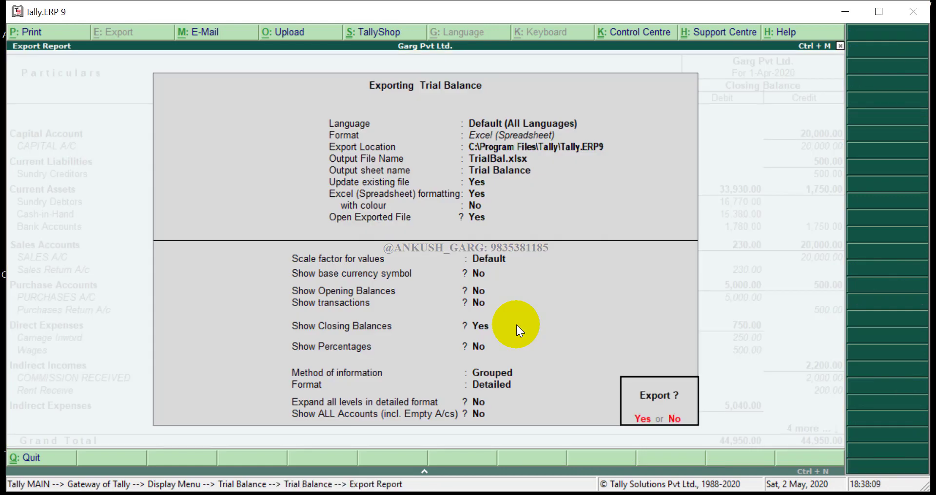
pyautogui.press('n')
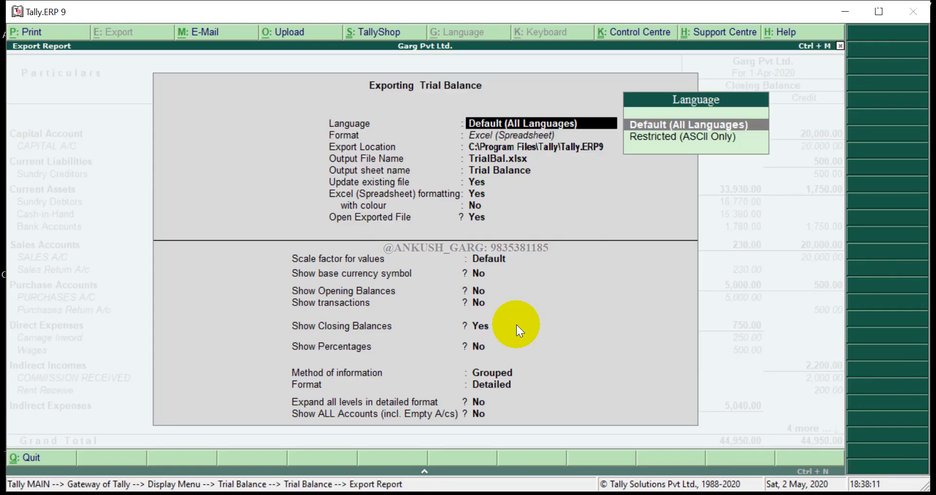
pyautogui.press('Return')
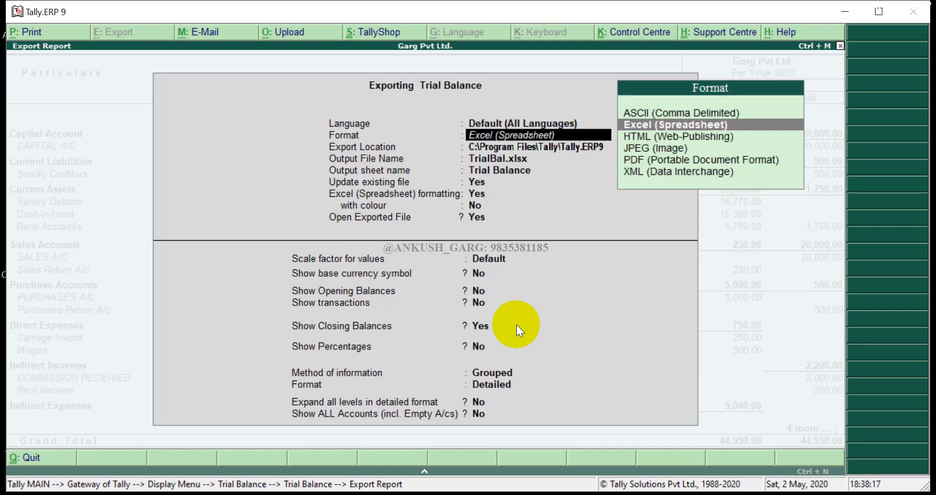
pyautogui.press('Return')
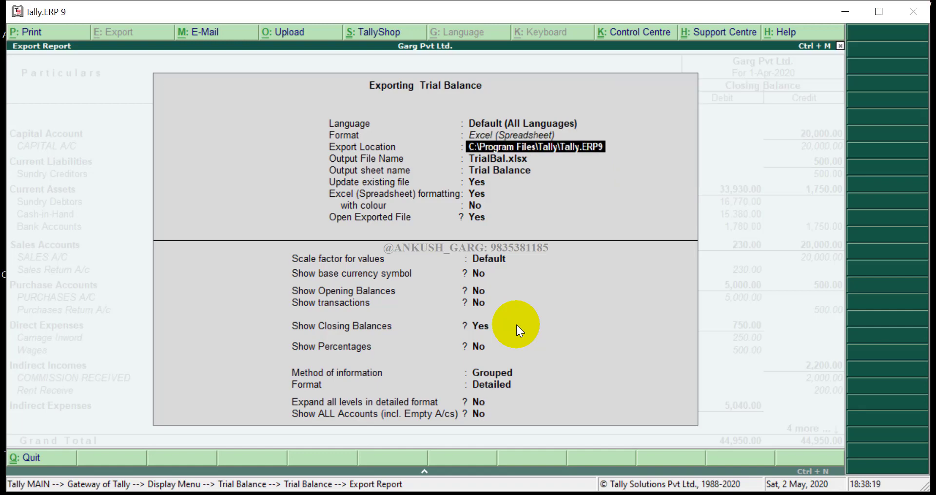
pyautogui.write('D')
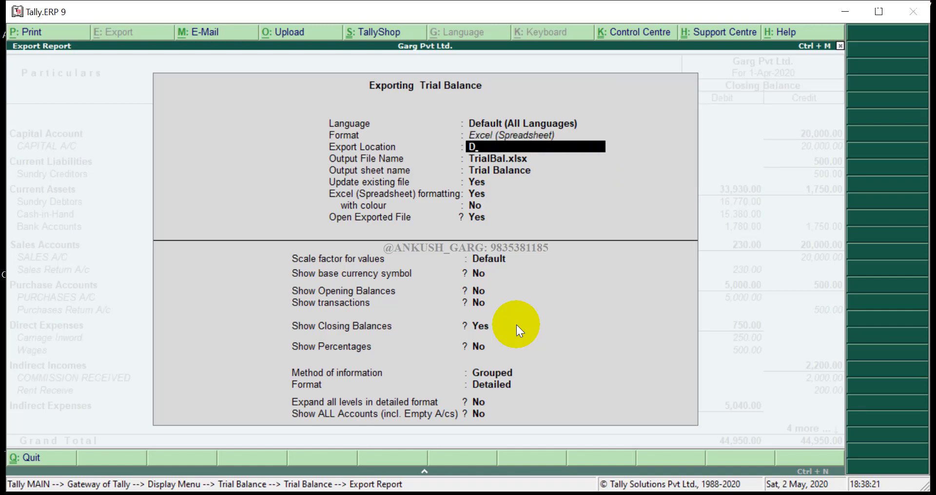
pyautogui.write(':\\')
pyautogui.press('Return')
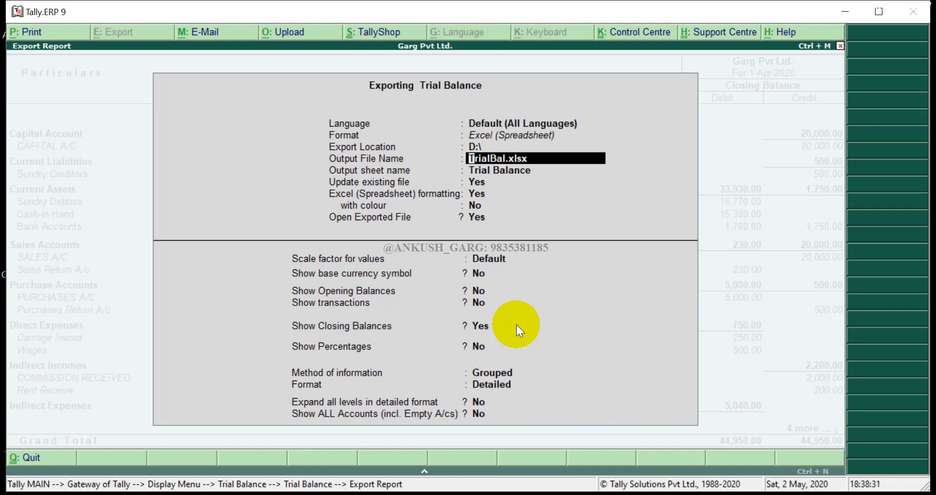
pyautogui.press('Return')
pyautogui.press('Return')
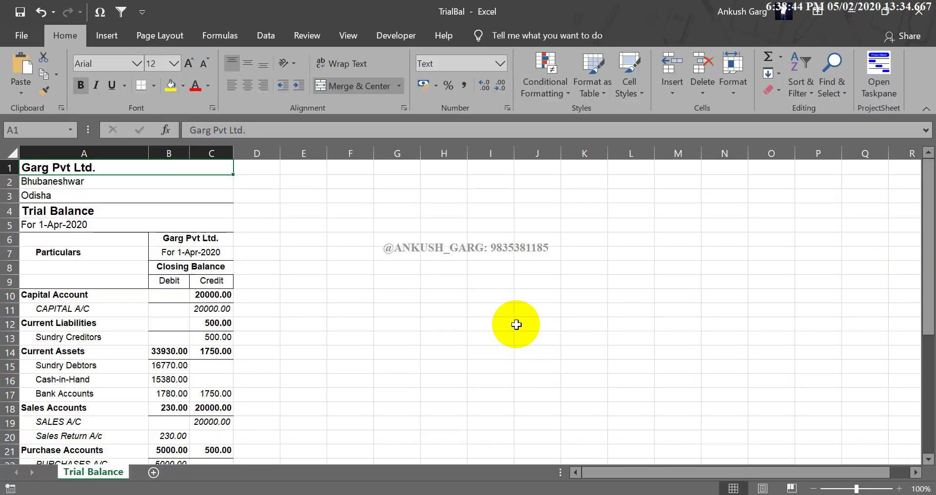
# - Widen the Debit and Credit columns in the exported workbook and review the Trial Balance from its heading down to the Grand Total
pyautogui.moveTo(189, 153); pyautogui.dragTo(318, 152)
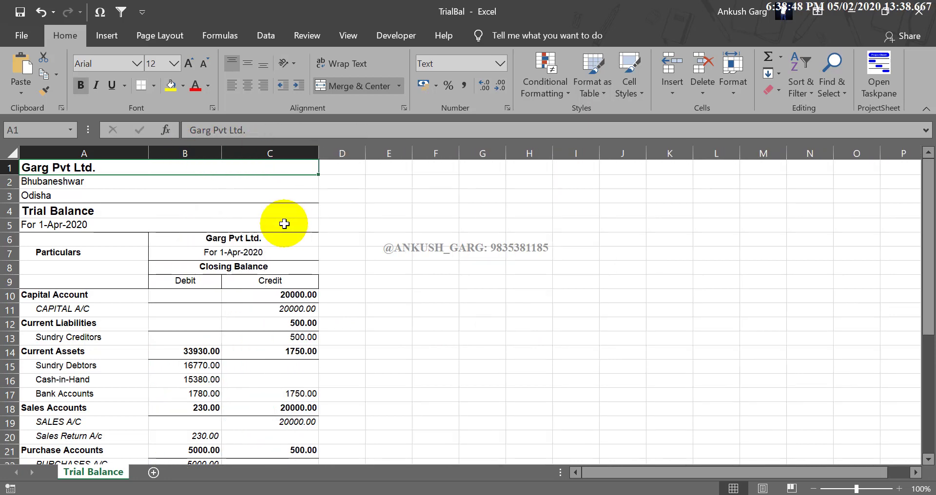
pyautogui.scroll(-3, 197, 293)
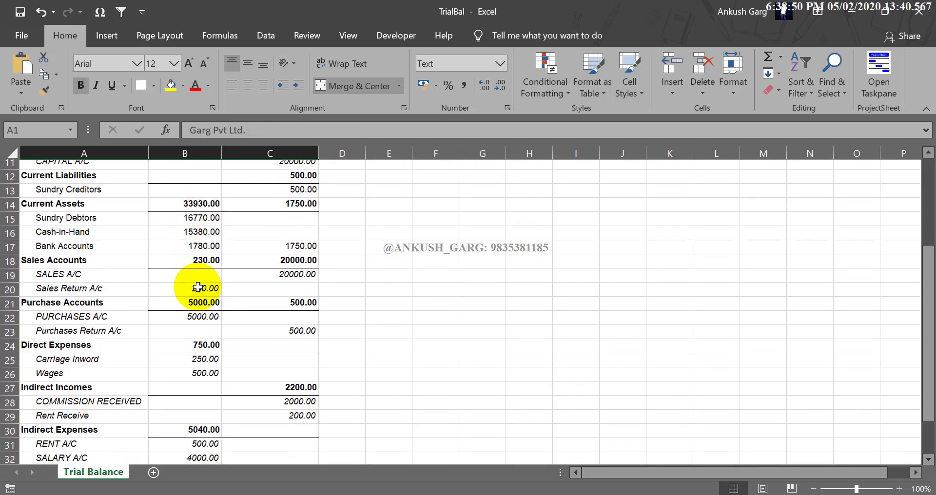
pyautogui.scroll(-3, 197, 287)
pyautogui.scroll(4, 224, 324)
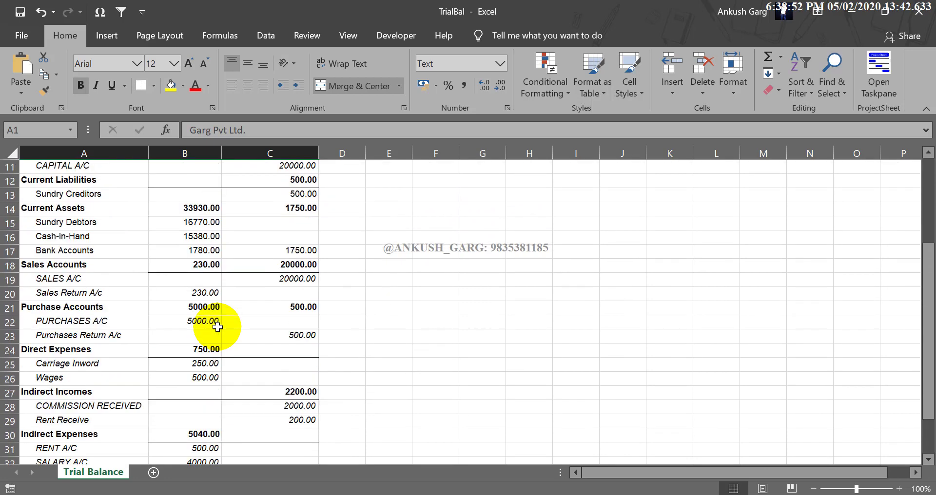
pyautogui.scroll(4, 218, 327)
pyautogui.scroll(-5, 217, 332)
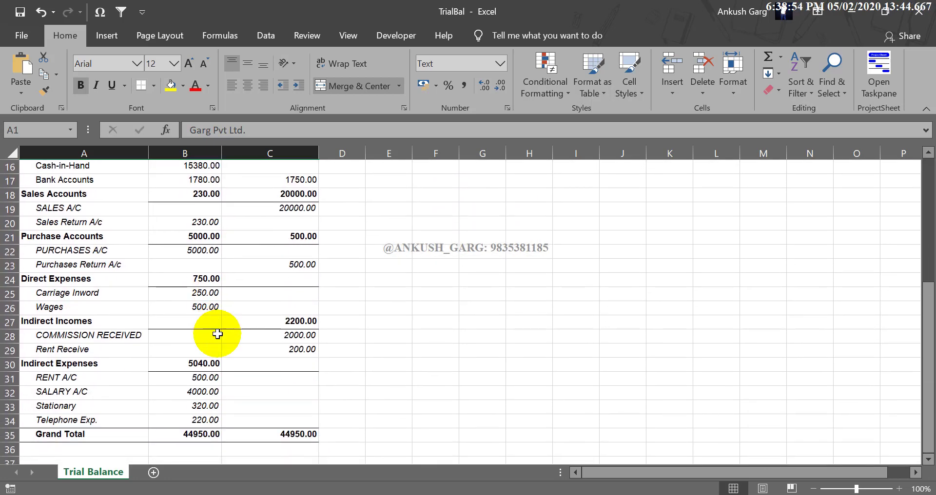
pyautogui.scroll(5, 218, 334)
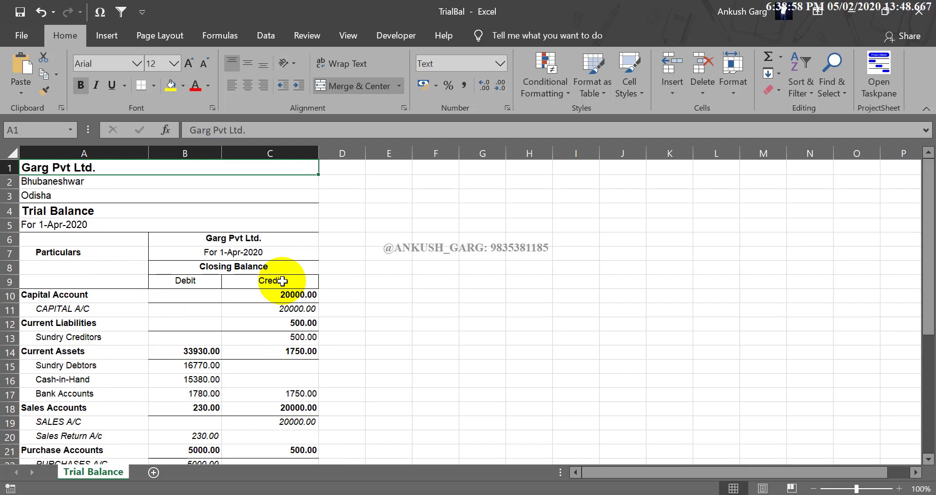
pyautogui.click(458, 244)
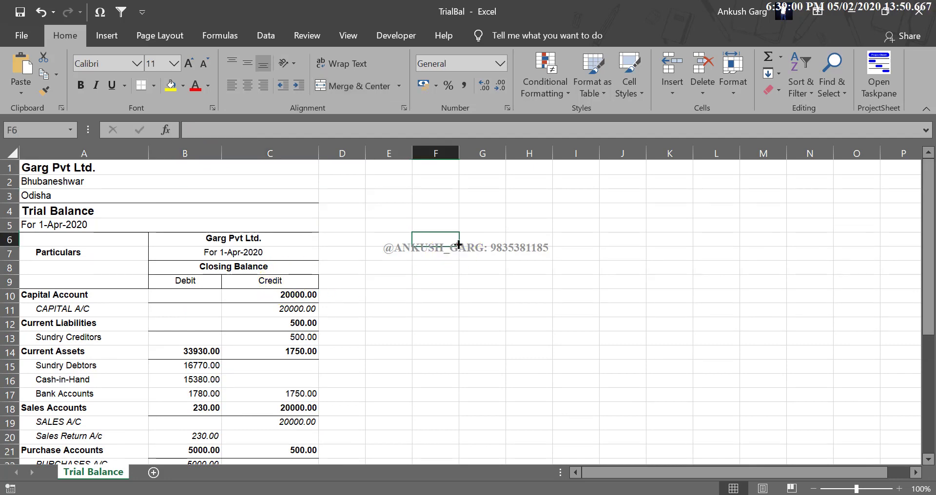
pyautogui.click(470, 270)
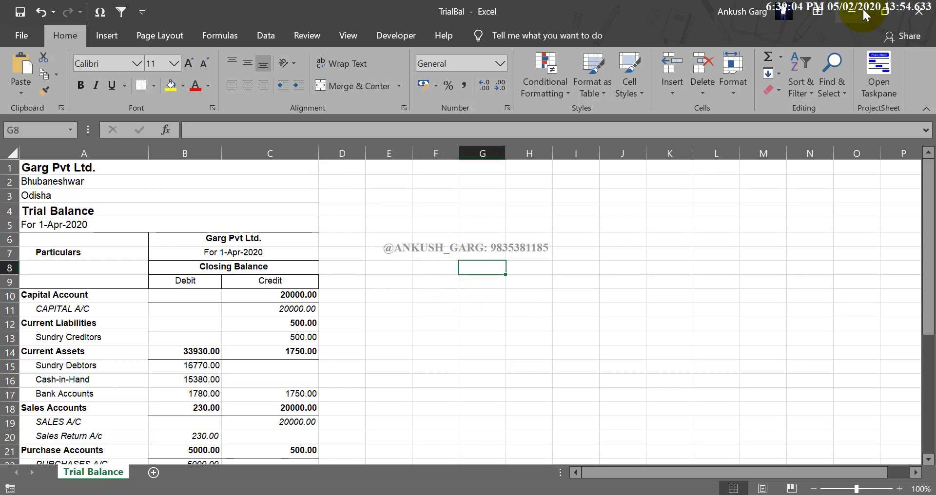
pyautogui.click(691, 225)
pyautogui.click(469, 280)
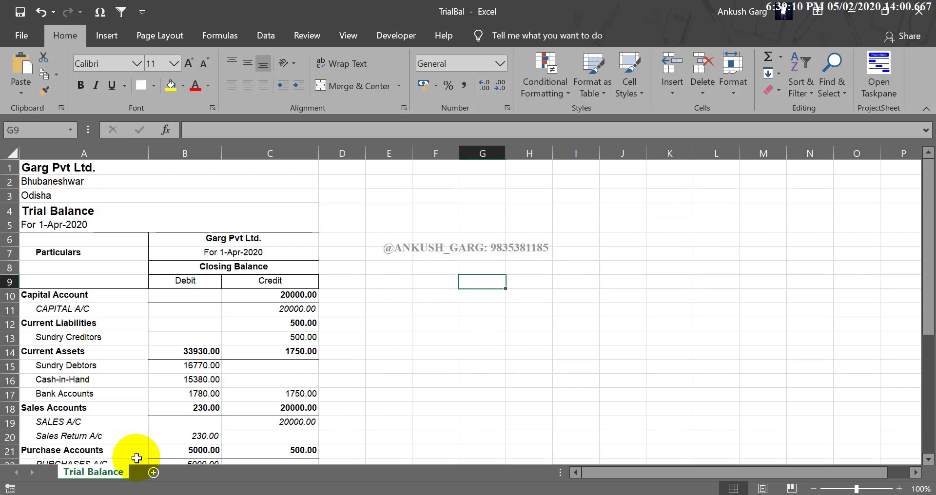
pyautogui.click(605, 268)
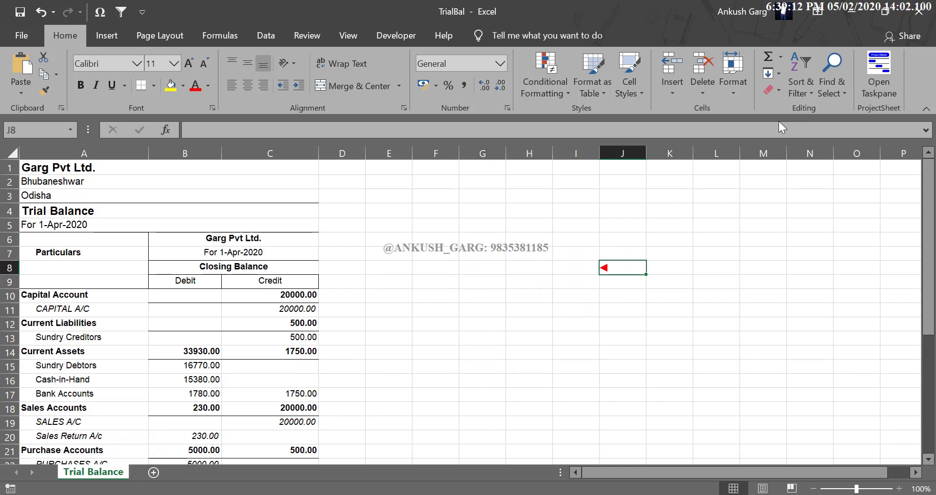
# - Put away the open Excel workbooks, switch back to Tally.ERP 9 and open the Day Book
pyautogui.click(851, 16)
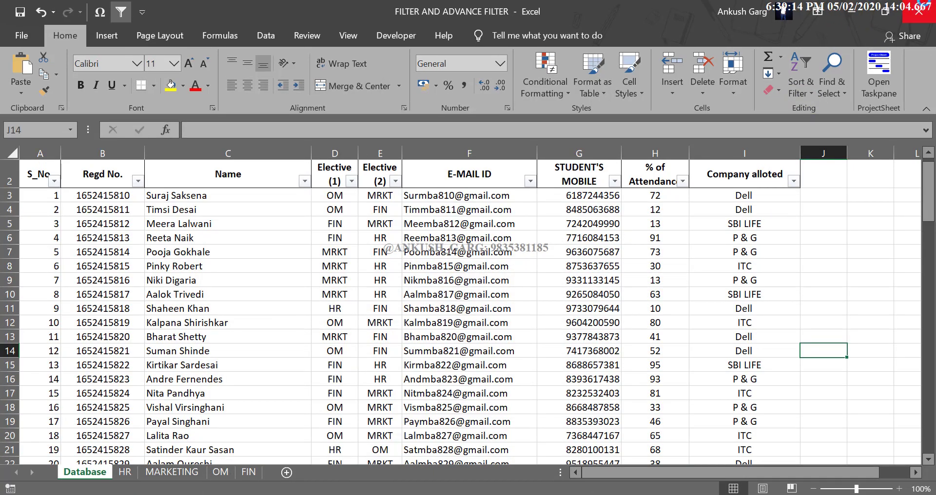
pyautogui.click(918, 10)
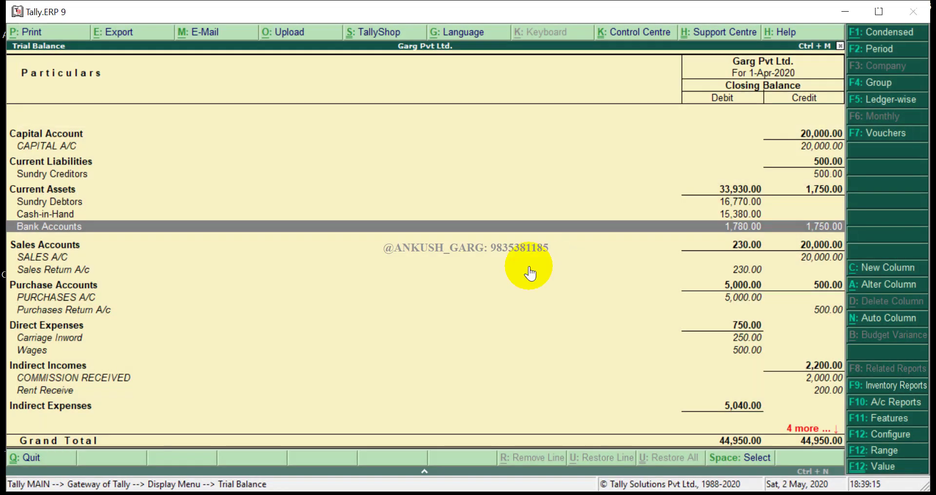
pyautogui.press('Escape')
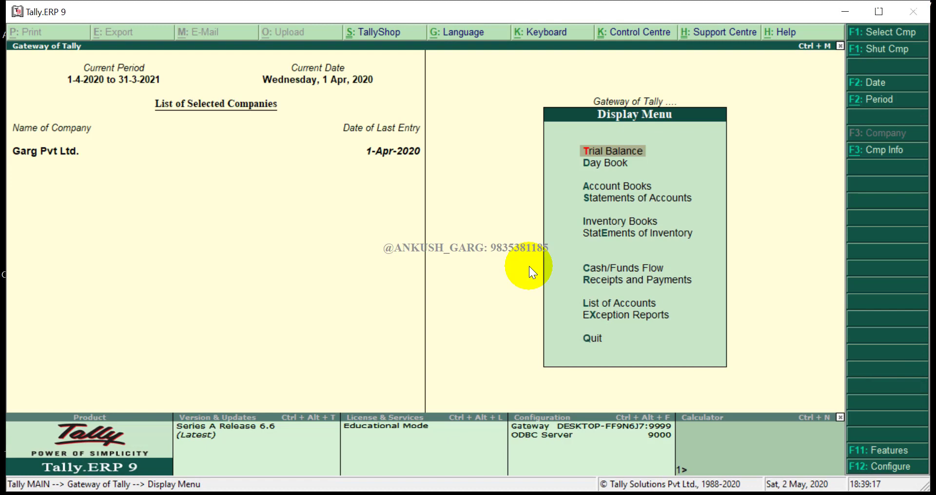
pyautogui.doubleClick(632, 163)
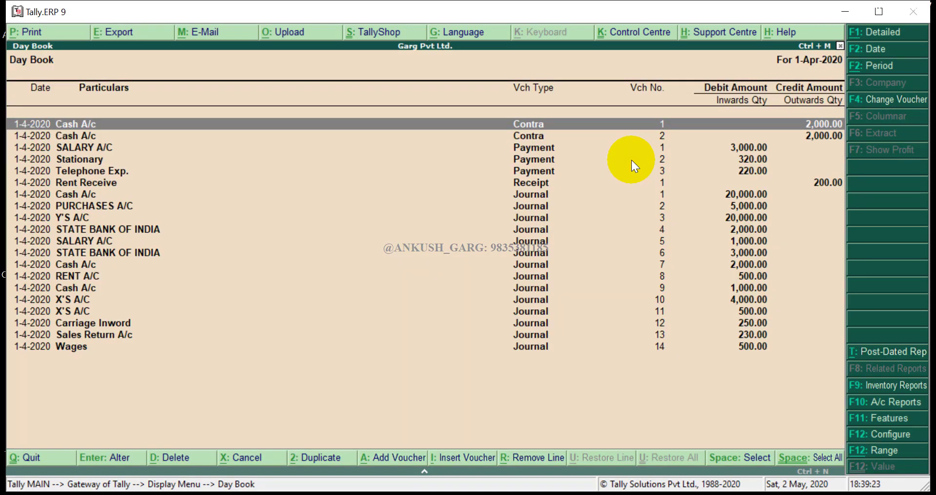
pyautogui.press('F4')
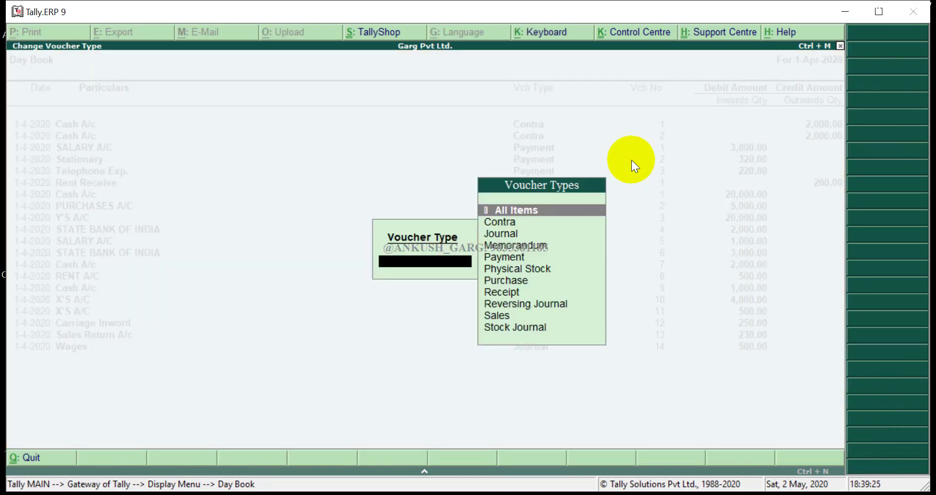
pyautogui.press('Escape')
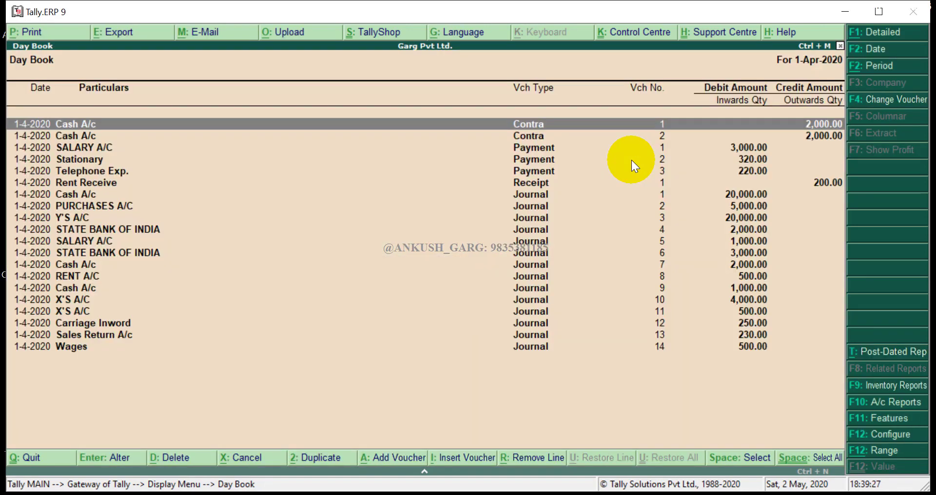
pyautogui.press('Return')
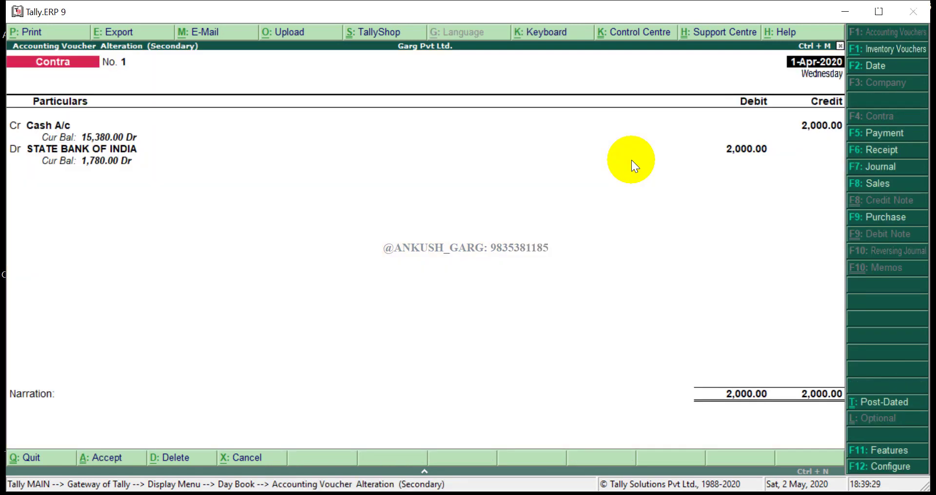
pyautogui.hotkey('alt', 'd')
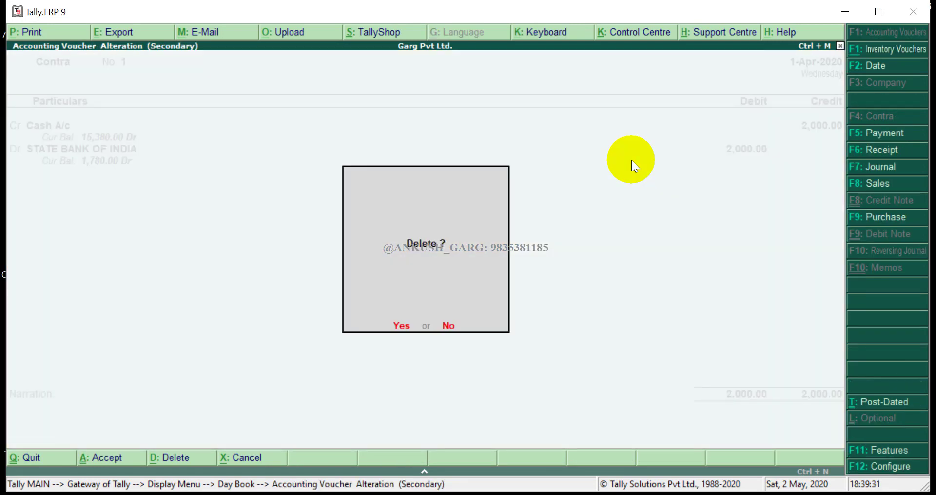
pyautogui.press('n')
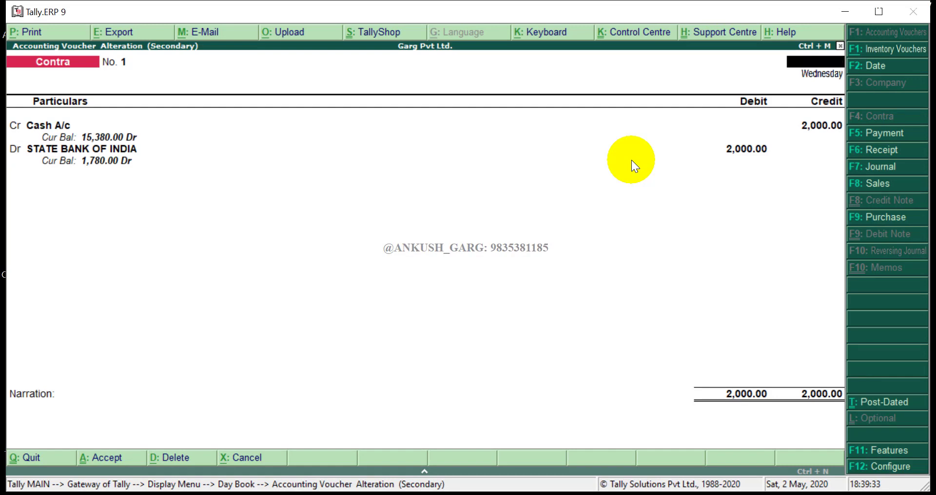
pyautogui.press('Escape')
pyautogui.press('y')
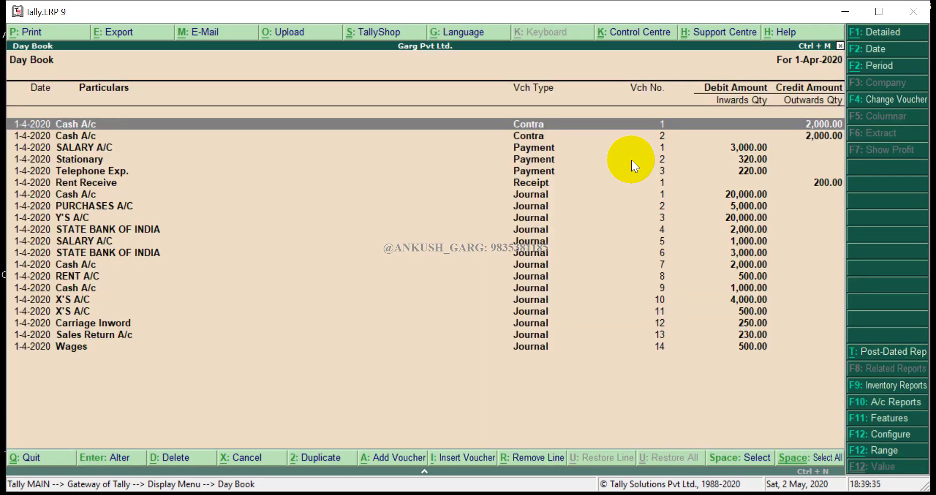
pyautogui.press('Return')
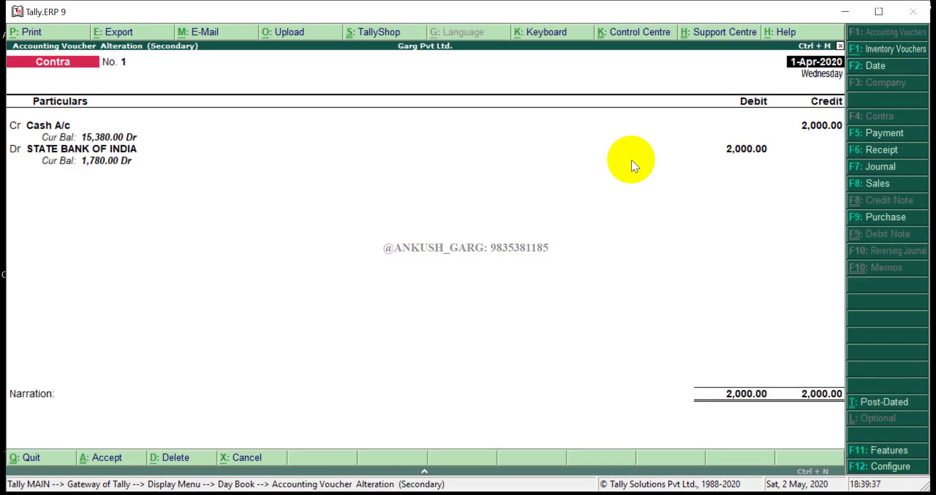
pyautogui.press('Return')
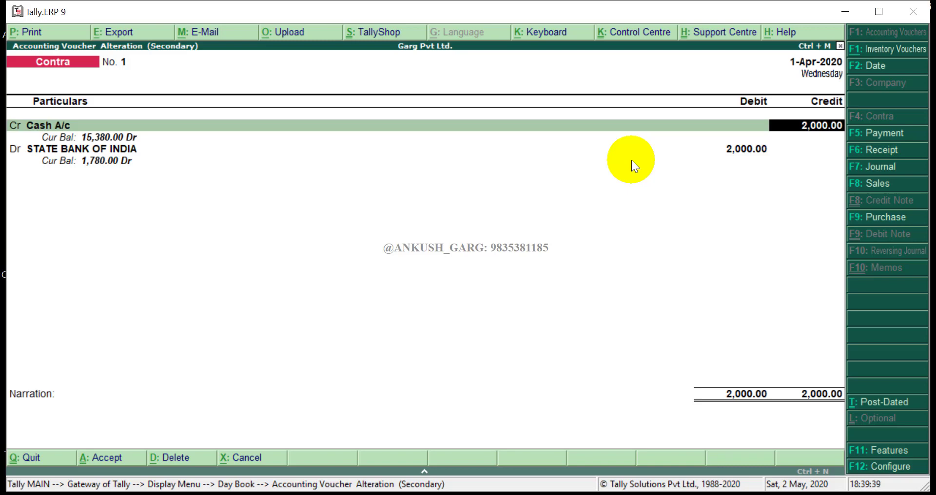
pyautogui.press('Escape')
pyautogui.press('Escape')
pyautogui.press('Return')
# - Reopen the Trial Balance, export it in condensed Excel format to D:\ as TrialBal.xlsx, and return to the Display Menu
pyautogui.press('Escape')
pyautogui.press('t')
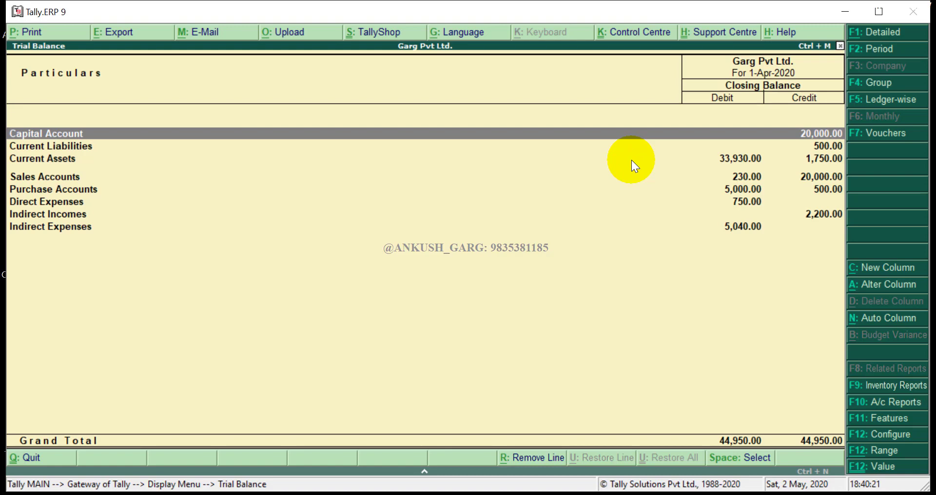
pyautogui.hotkey('alt', 'e')
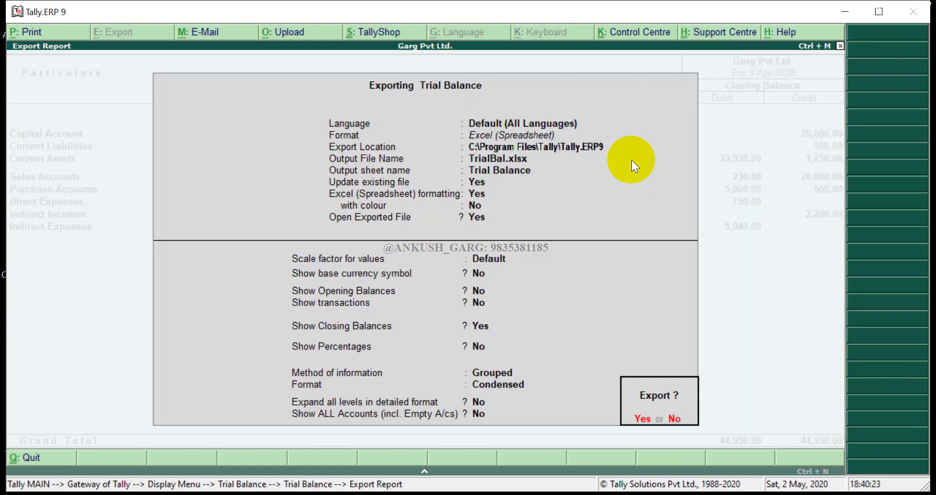
pyautogui.press('n')
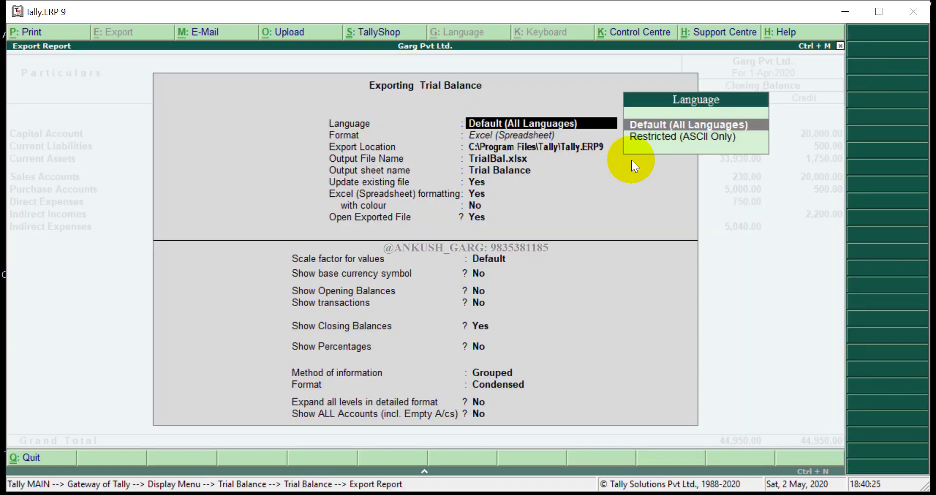
pyautogui.press('Return')
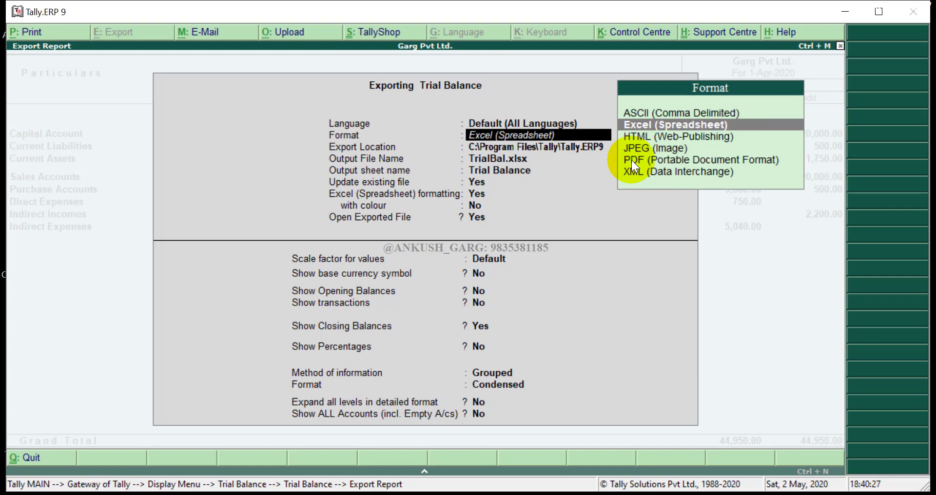
pyautogui.press('Return')
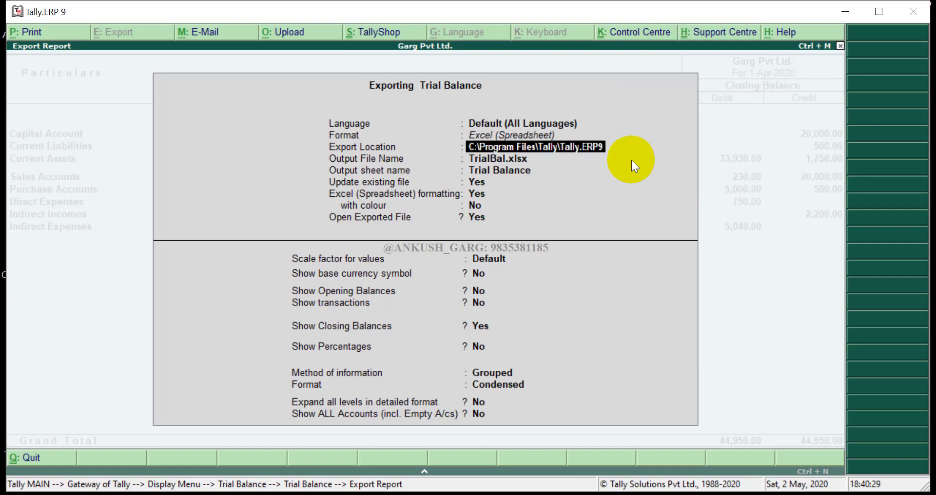
pyautogui.write('d')
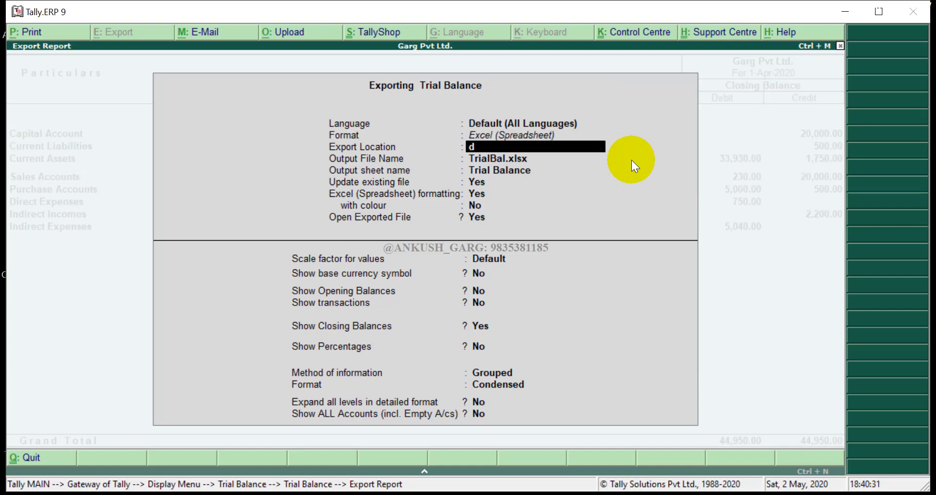
pyautogui.write(':\\')
pyautogui.hotkey('ctrl', 'a')
pyautogui.press('Escape')
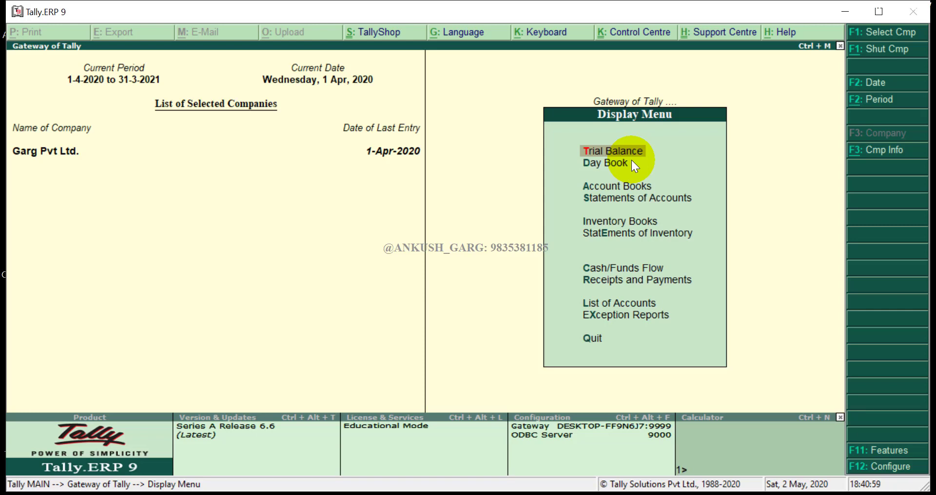
# - Open the Cash/Bank Books summary from Account Books, toggle its detail level and drill down into the Cash A/c monthly summary
pyautogui.press('Down')
pyautogui.press('Down')
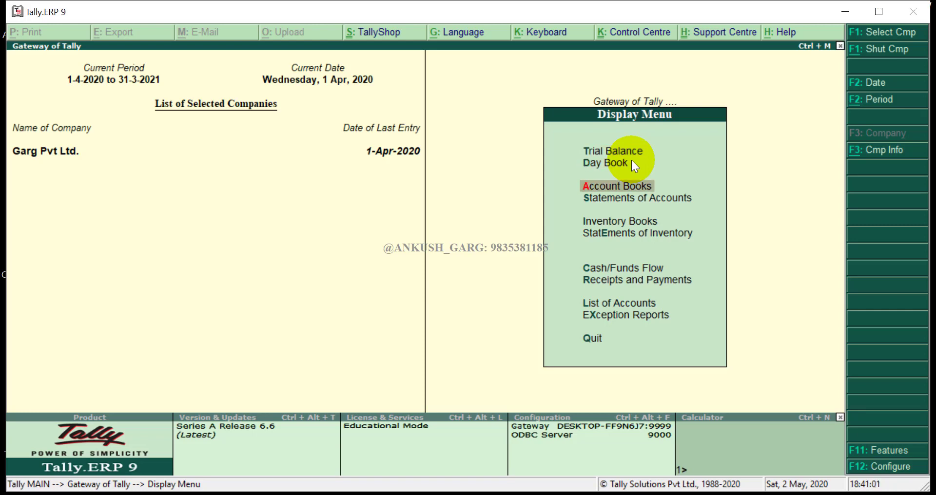
pyautogui.press('Return')
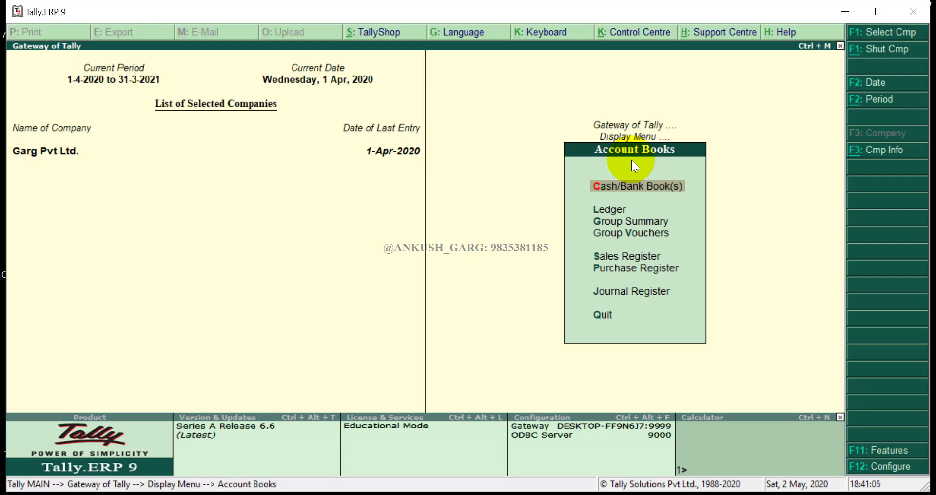
pyautogui.press('Return')
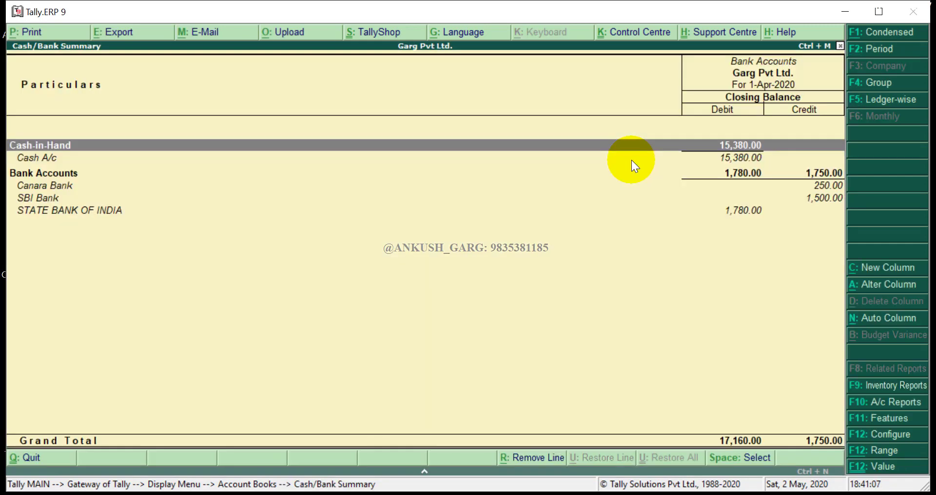
pyautogui.hotkey('alt', 'F1')
pyautogui.hotkey('alt', 'F1')
pyautogui.press('Down')
pyautogui.press('Return')
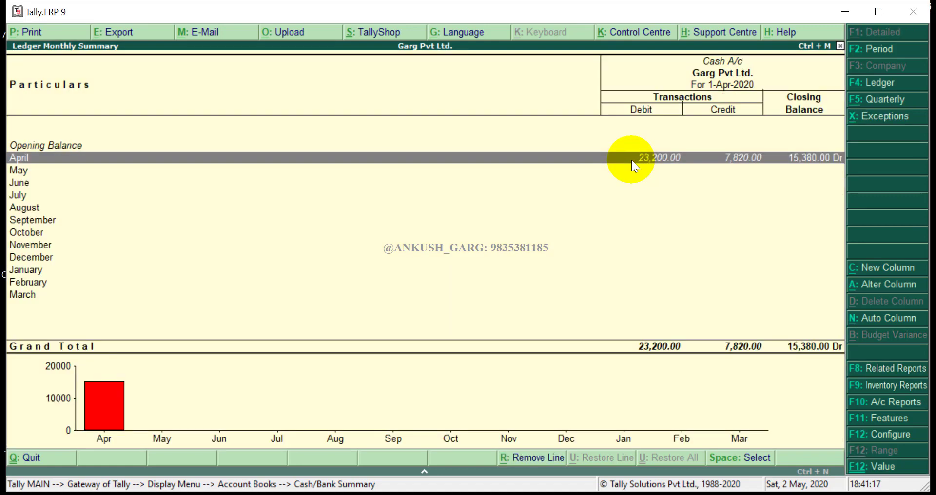
# - Examine the April ledger vouchers of Cash A/c in condensed and detailed form and return to the Account Books menu
pyautogui.press('Return')
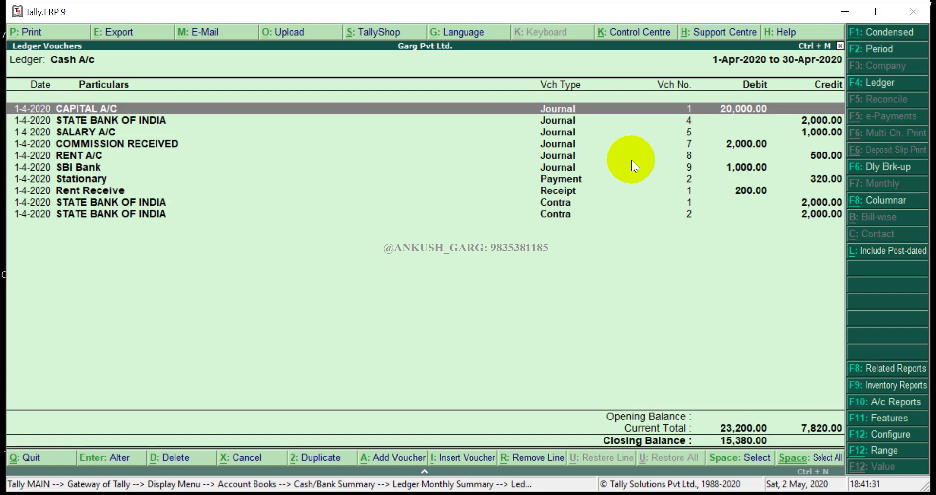
pyautogui.hotkey('alt', 'F1')
pyautogui.hotkey('alt', 'F1')
pyautogui.click(613, 303)
pyautogui.hotkey('alt', 'F1')
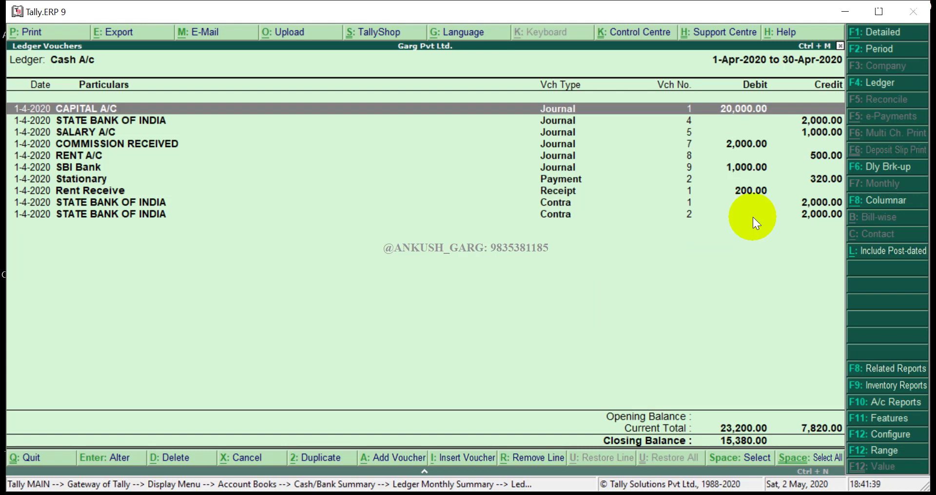
pyautogui.hotkey('alt', 'F1')
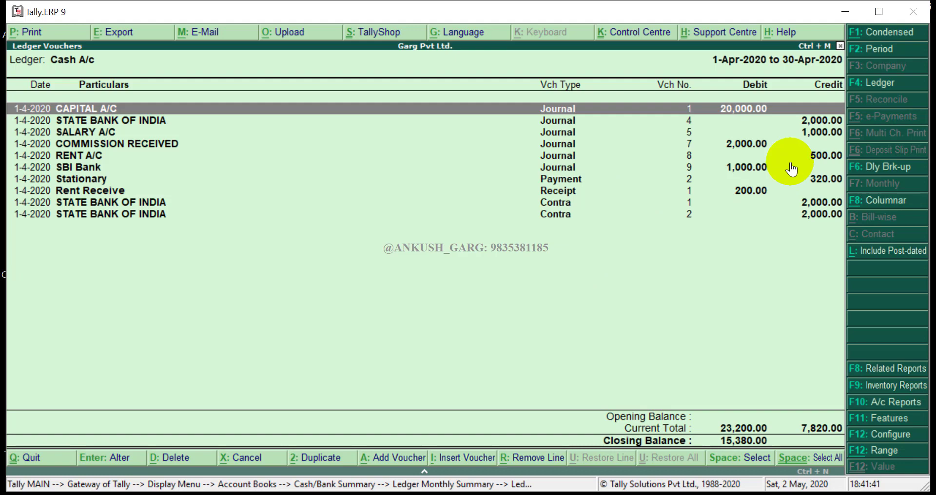
pyautogui.press('Escape')
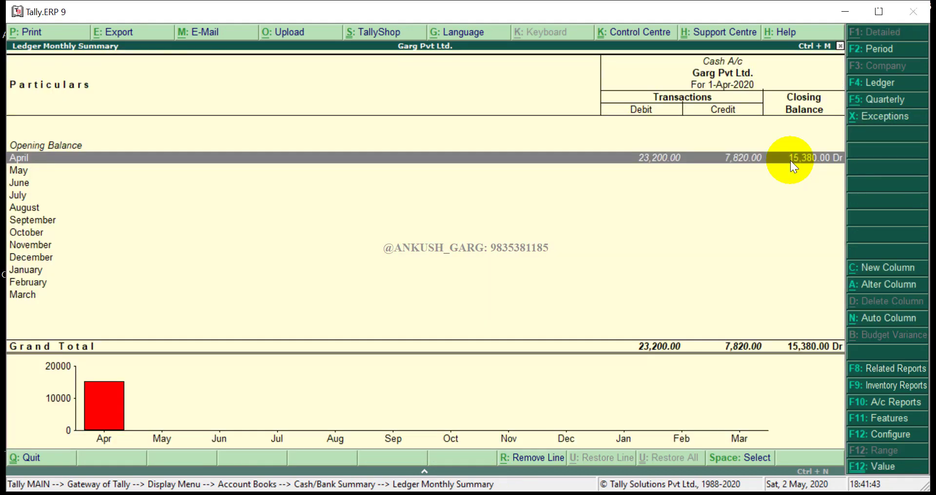
pyautogui.press('Escape')
pyautogui.press('Escape')
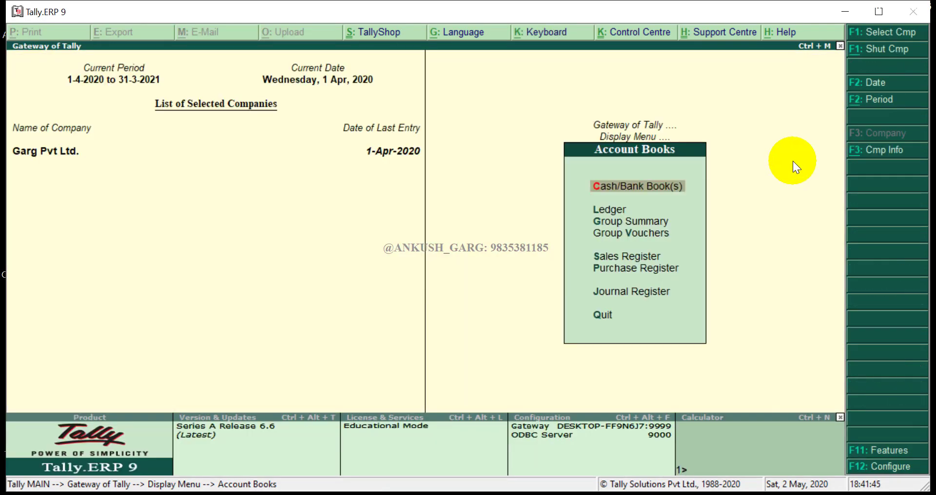
# - View the Carriage Inword ledger in detail, inspect its Canara Bank journal voucher without altering it, and return to the Account Books menu
pyautogui.press('Down')
pyautogui.press('Return')
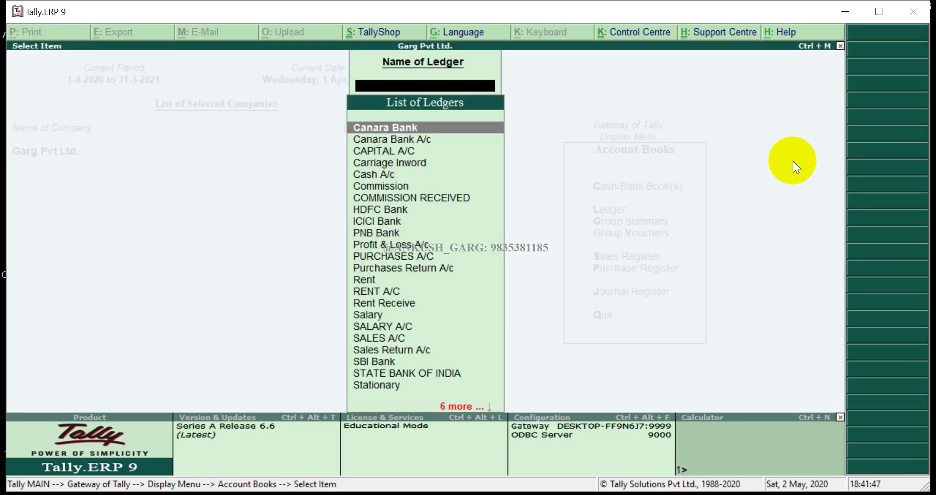
pyautogui.press('Down')
pyautogui.press('Down')
pyautogui.press('Down')
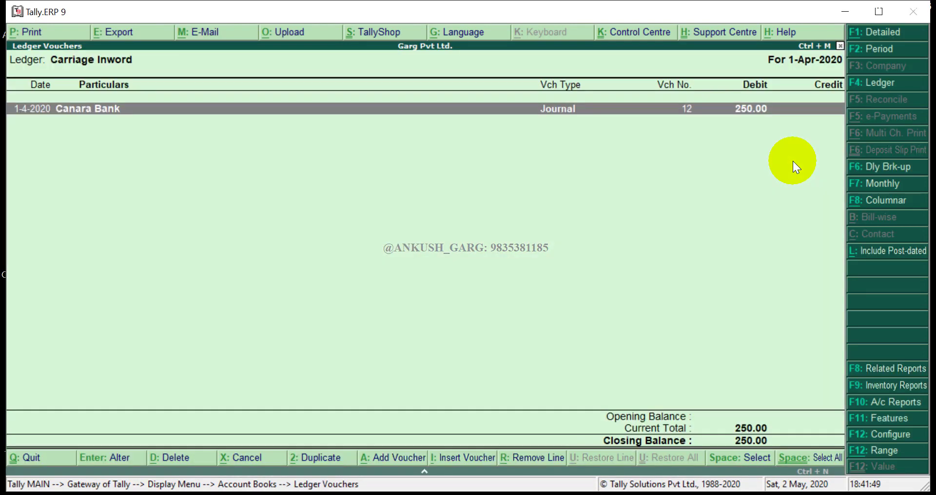
pyautogui.hotkey('alt', 'F1')
pyautogui.press('Return')
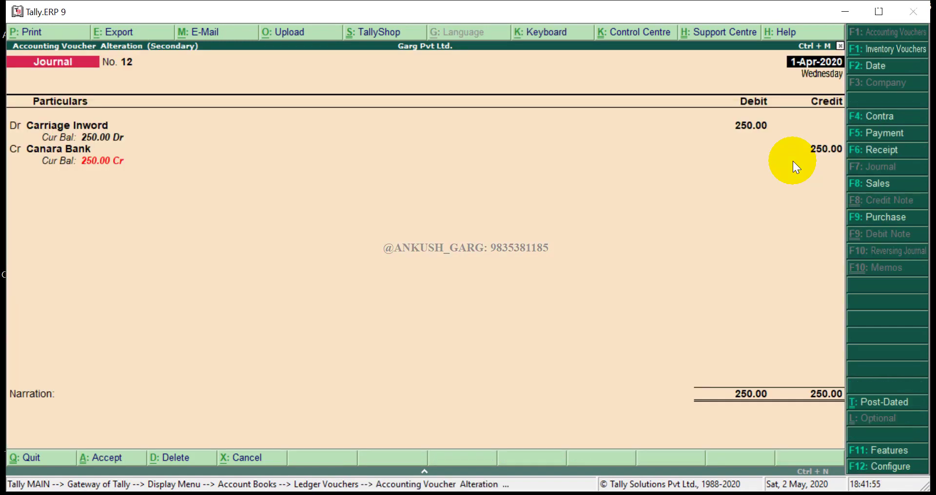
pyautogui.press('Escape')
pyautogui.press('y')
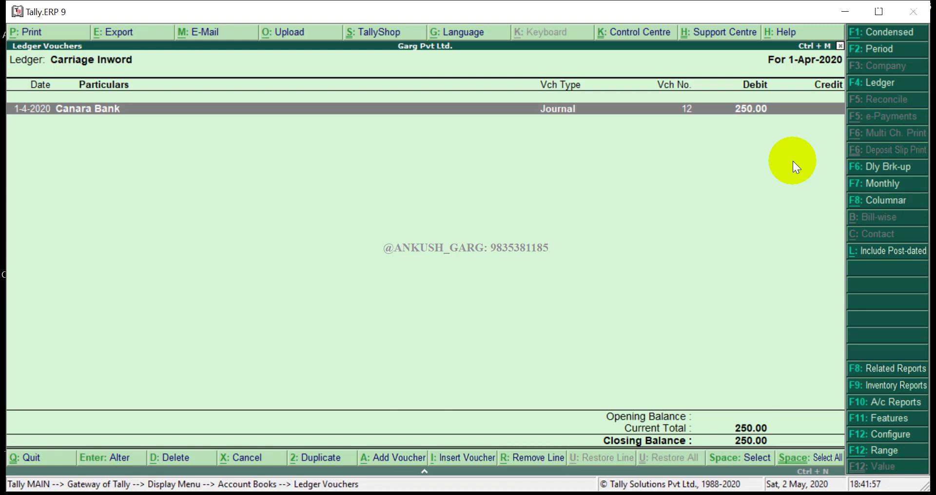
pyautogui.press('Escape')
pyautogui.press('Escape')
pyautogui.press('Escape')
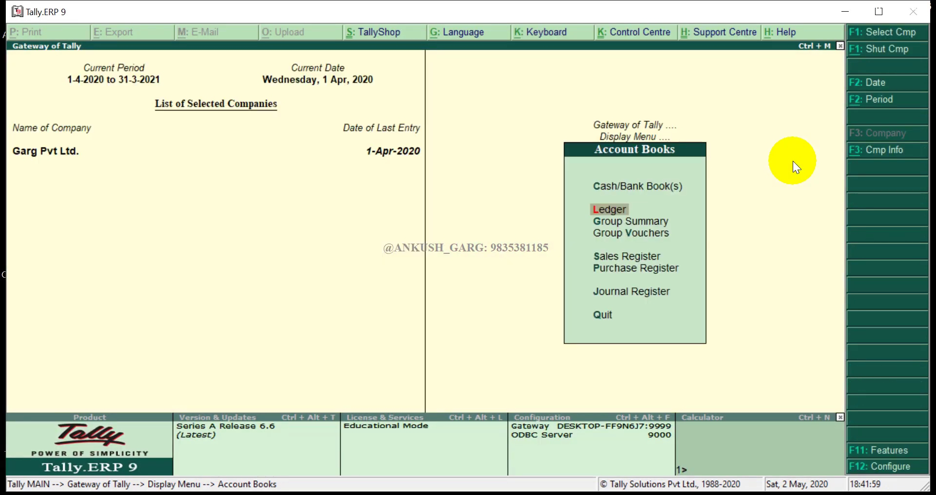
# - View the Group Summary of the Bank Accounts group from Account Books and go back to the list of groups
pyautogui.press('Escape')
pyautogui.press('Return')
pyautogui.press('Down')
pyautogui.press('Down')
pyautogui.press('Return')
pyautogui.press('Down')
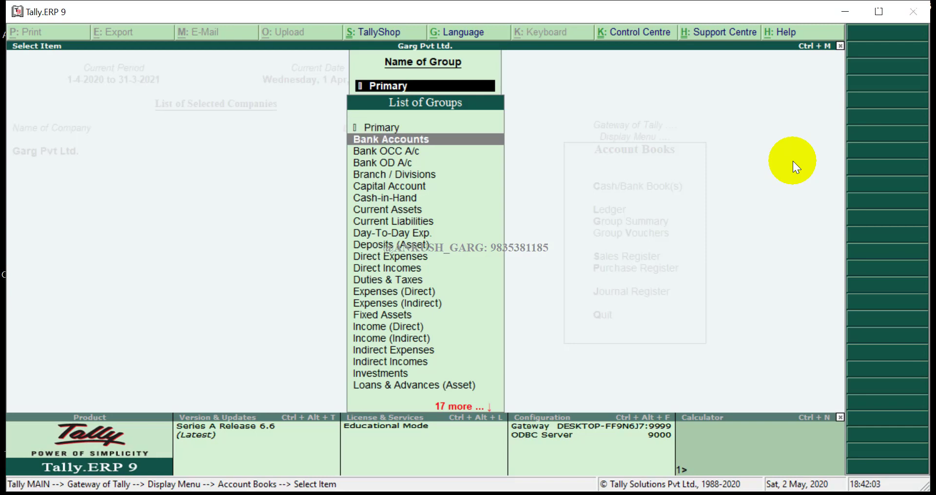
pyautogui.press('Return')
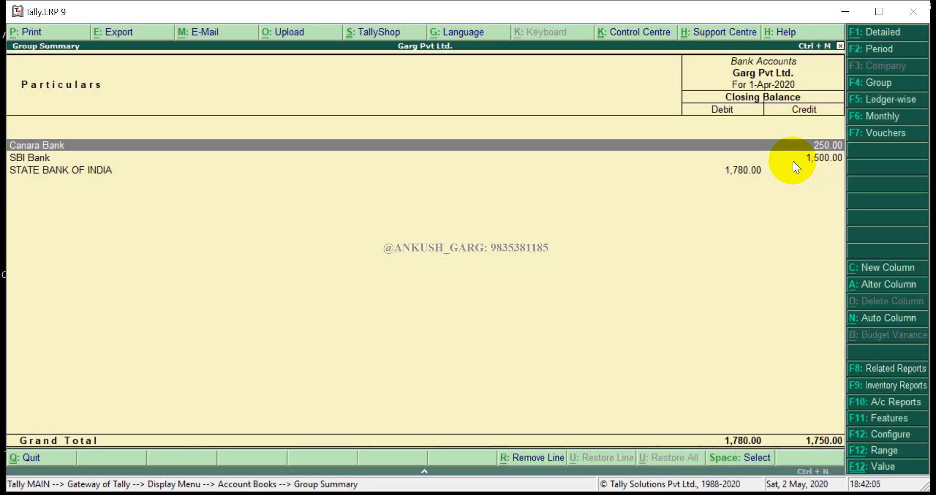
pyautogui.press('Escape')
# - View the Group Summary of the Capital Account group and go back to the list of groups
pyautogui.press('Down')
pyautogui.press('Down')
pyautogui.press('Down')
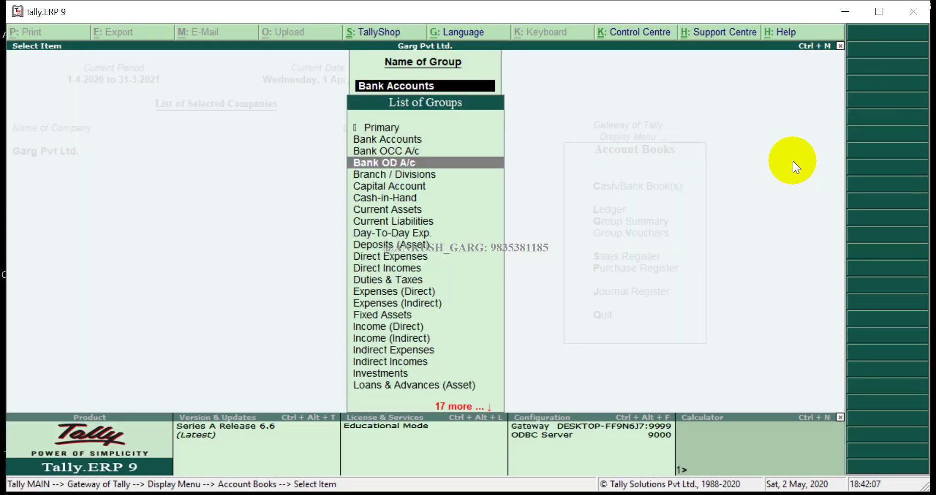
pyautogui.press('Down')
pyautogui.press('Return')
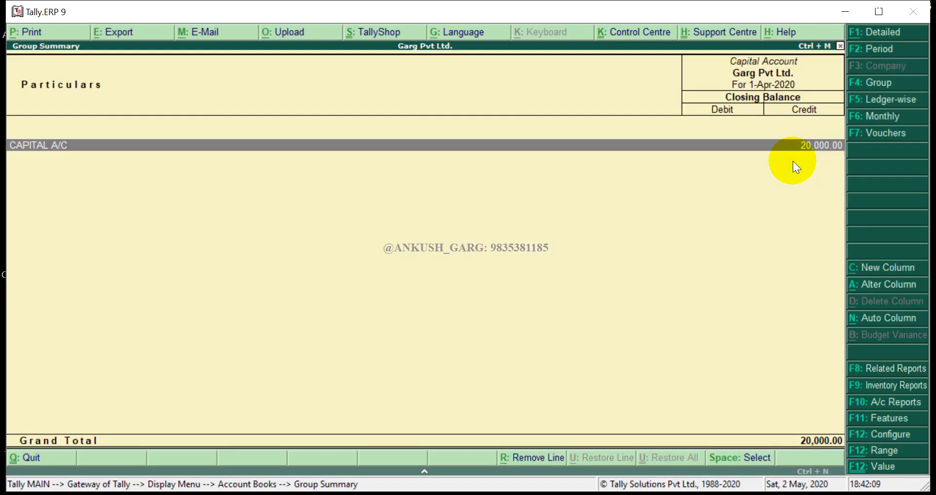
pyautogui.press('Escape')
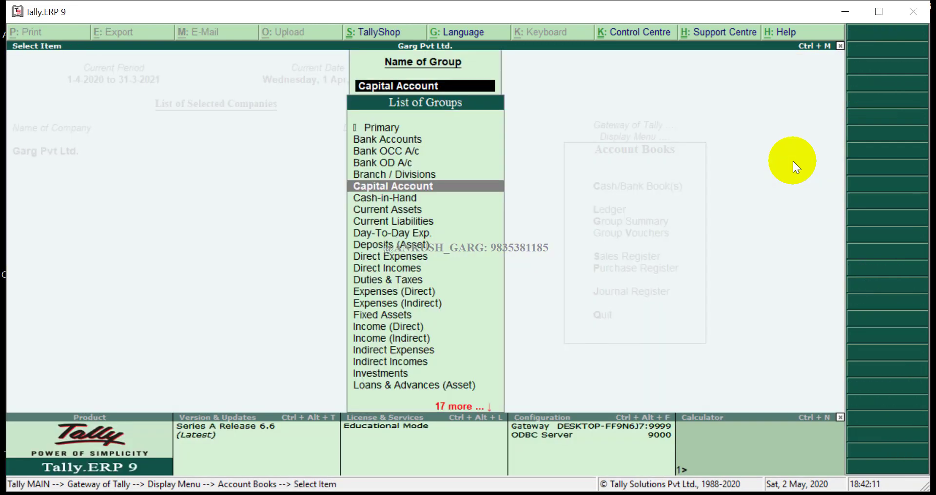
# - View the Group Summary of the Indirect Expenses group and return to the Display Menu
pyautogui.write('I')
pyautogui.press('Down')
pyautogui.press('Down')
pyautogui.press('Down')
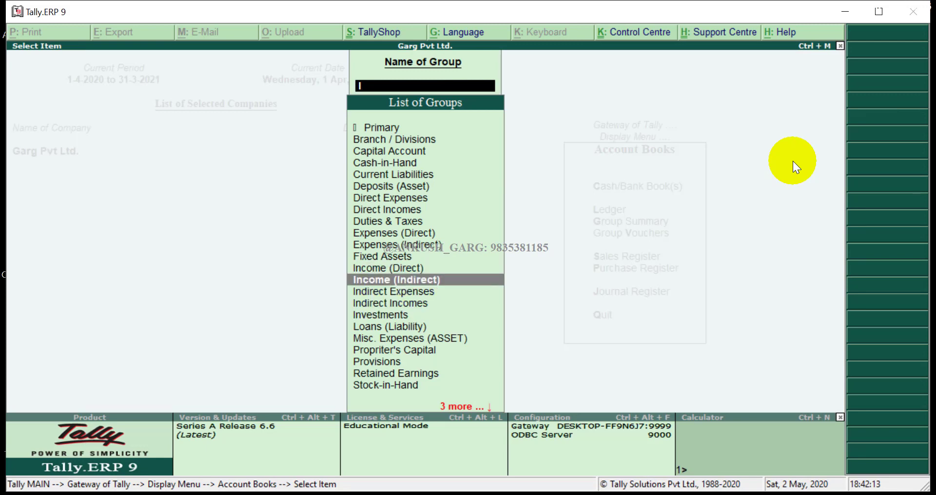
pyautogui.press('Return')
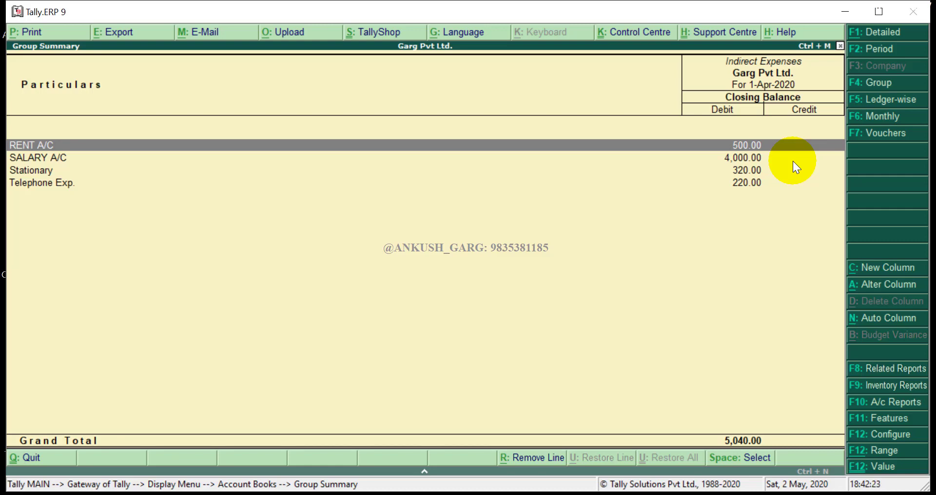
pyautogui.press('Escape')
pyautogui.press('Escape')
pyautogui.press('Escape')
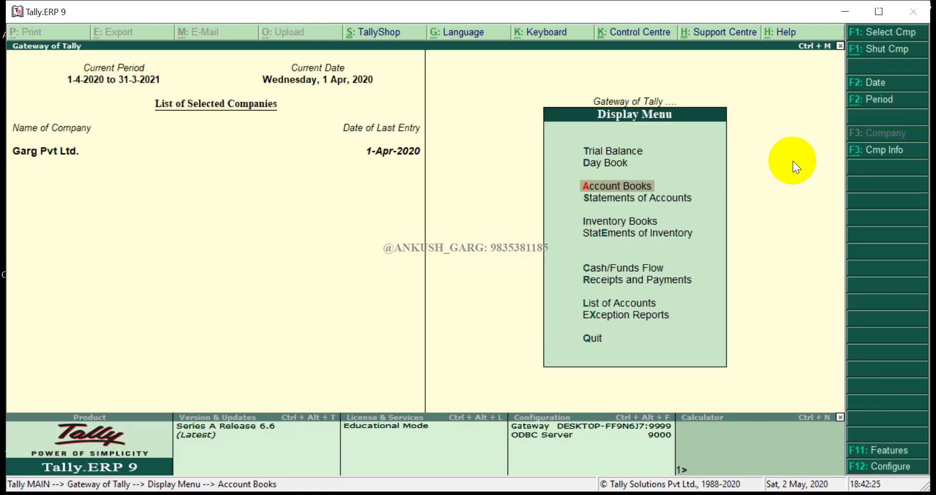
pyautogui.press('Up')
pyautogui.press('Up')
pyautogui.press('Down')
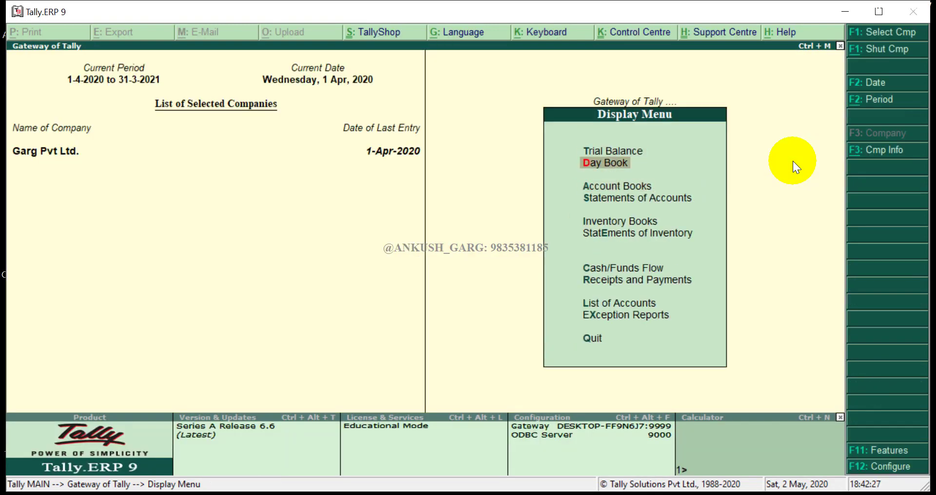
pyautogui.press('Down')
pyautogui.press('Down')
pyautogui.press('Up')
pyautogui.press('Up')
pyautogui.press('Up')
pyautogui.press('Up')
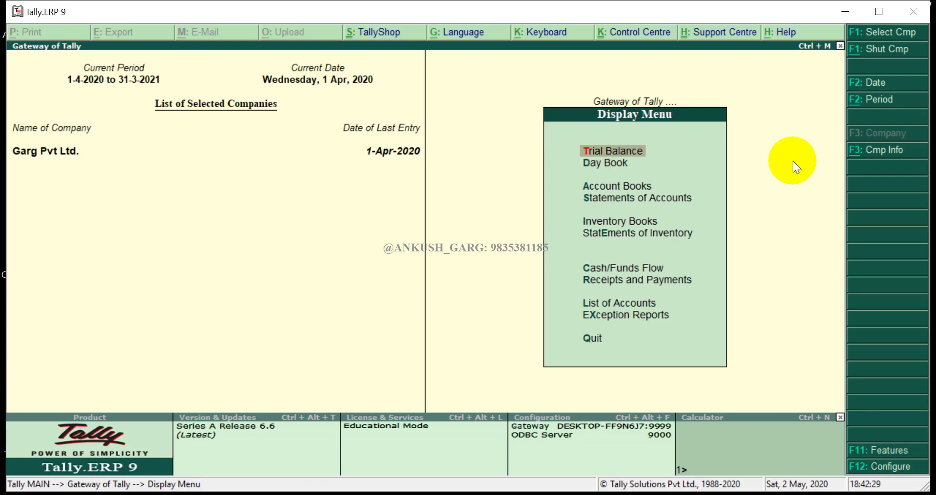
pyautogui.press('Down')
pyautogui.press('Down')
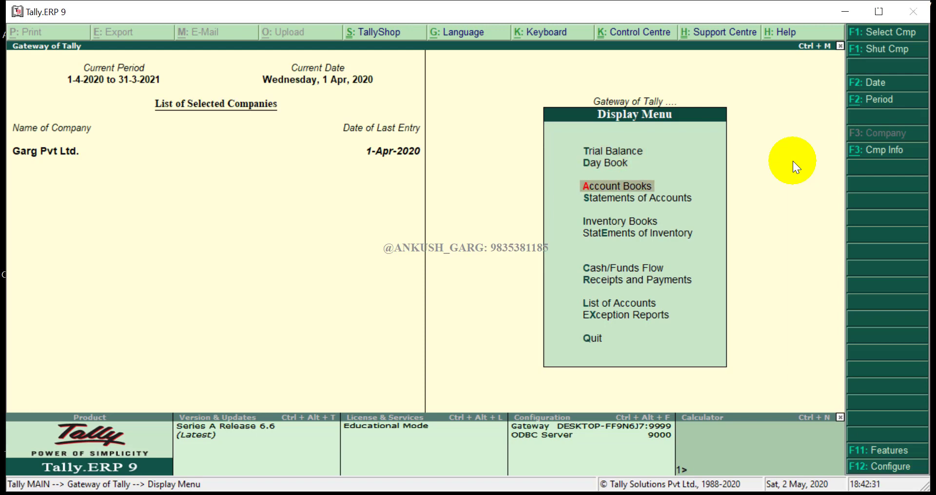
pyautogui.press('Return')
pyautogui.press('Down')
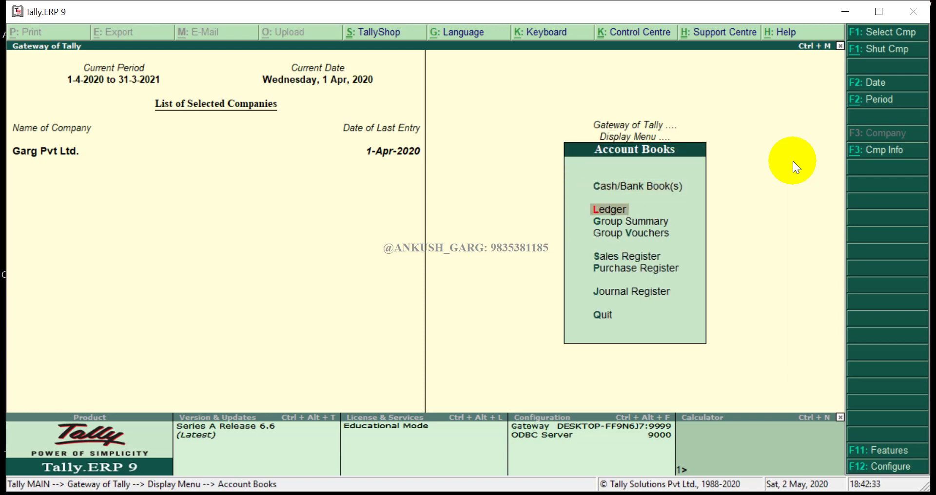
pyautogui.press('Down')
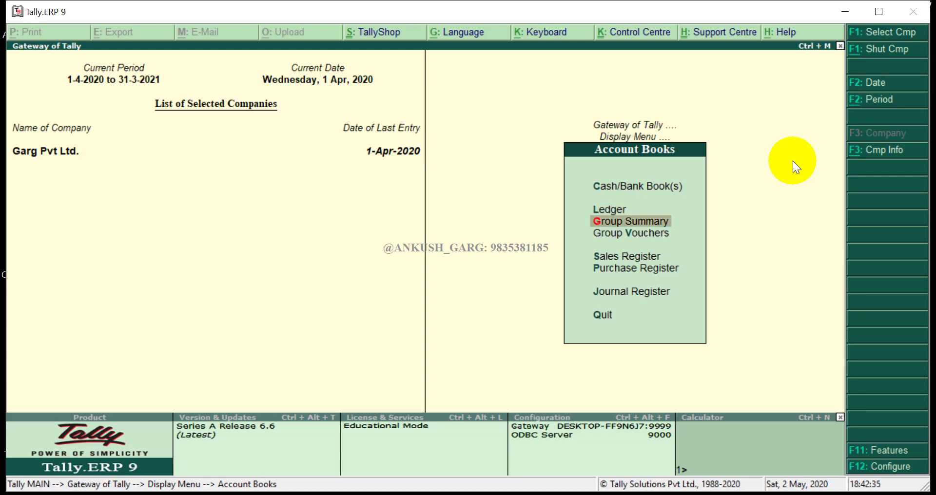
pyautogui.press('Escape')
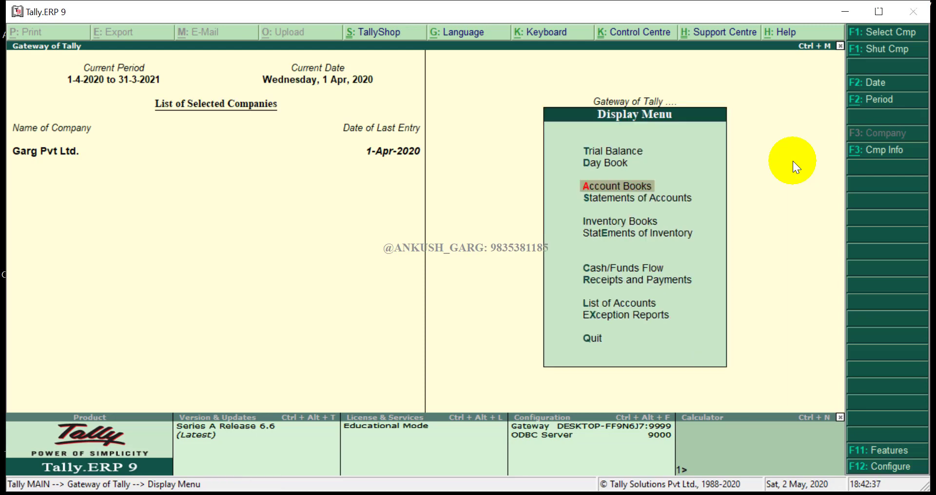
# - Open the Balance Sheet from the Gateway of Tally, examine it in detailed form and close it
pyautogui.press('Escape')
pyautogui.press('Up')
pyautogui.press('Up')
pyautogui.press('Up')
pyautogui.press('Up')
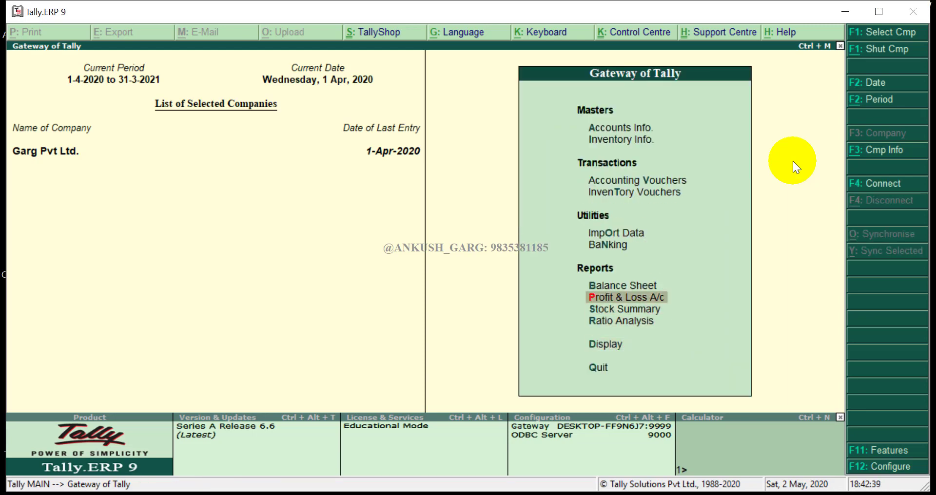
pyautogui.press('Down')
pyautogui.press('Up')
pyautogui.press('Down')
pyautogui.press('Up')
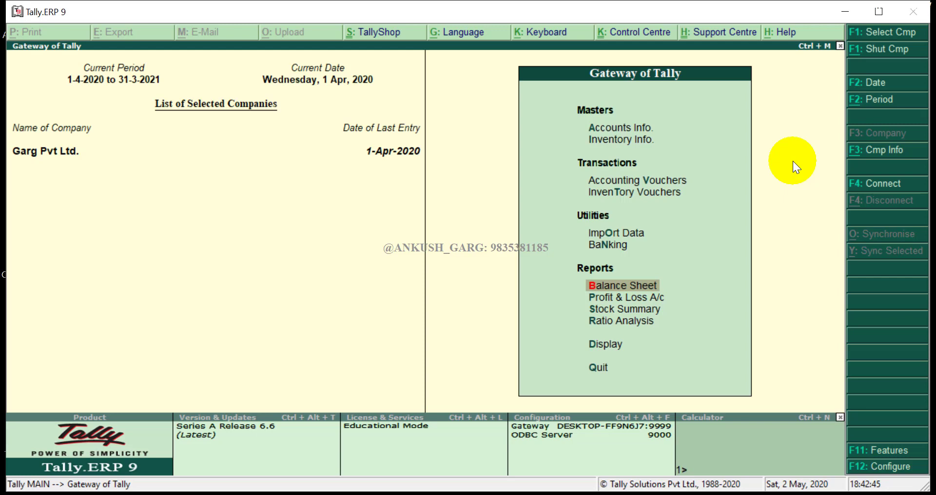
pyautogui.press('Return')
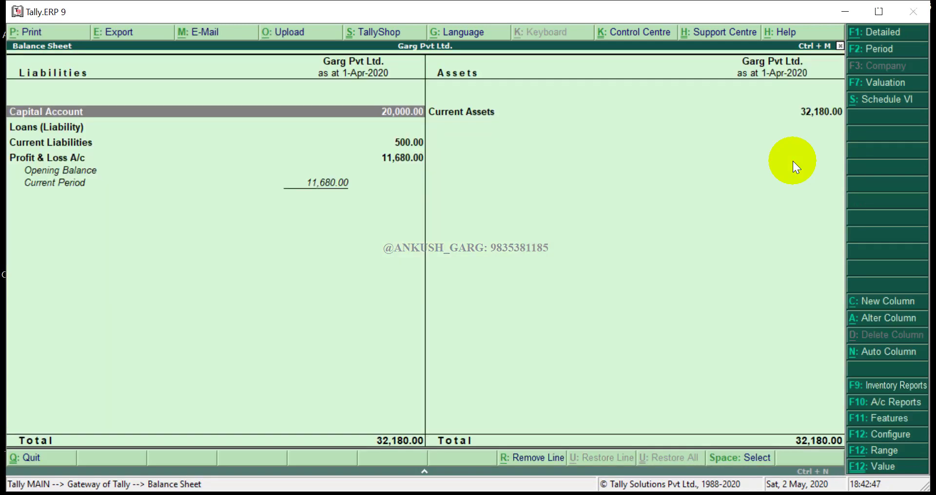
pyautogui.hotkey('alt', 'F1')
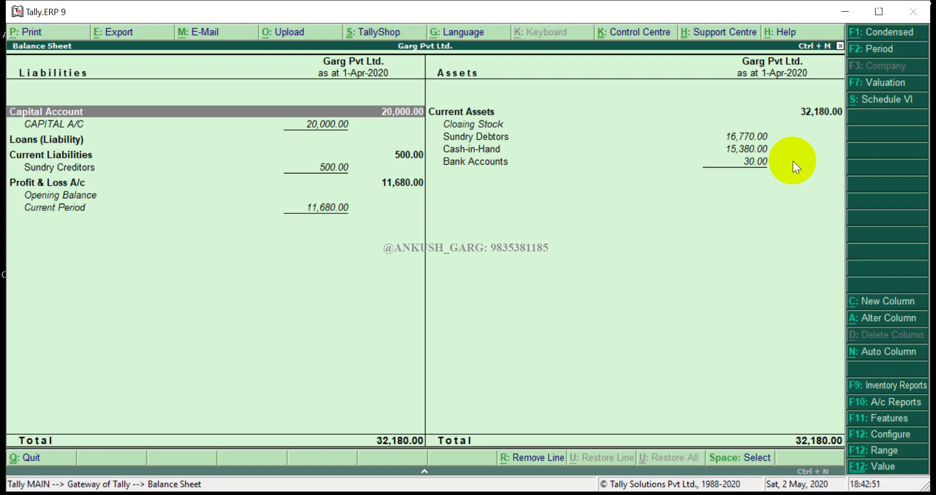
pyautogui.press('Escape')
# - Open the Profit & Loss A/c and show it in detailed form
pyautogui.press('Down')
pyautogui.press('Return')
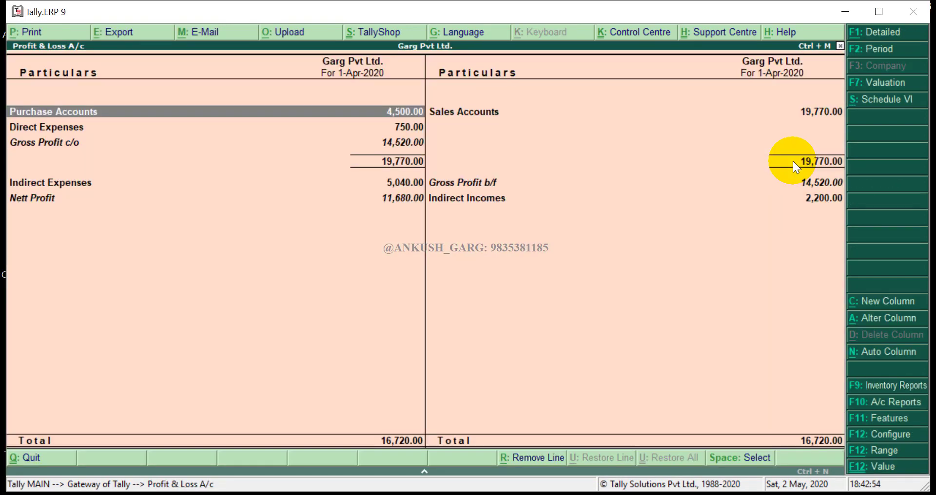
pyautogui.hotkey('alt', 'F1')
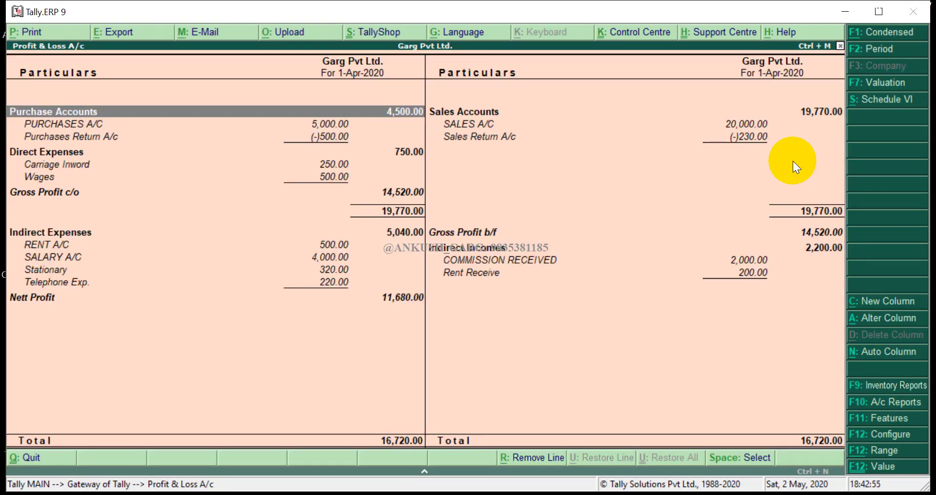